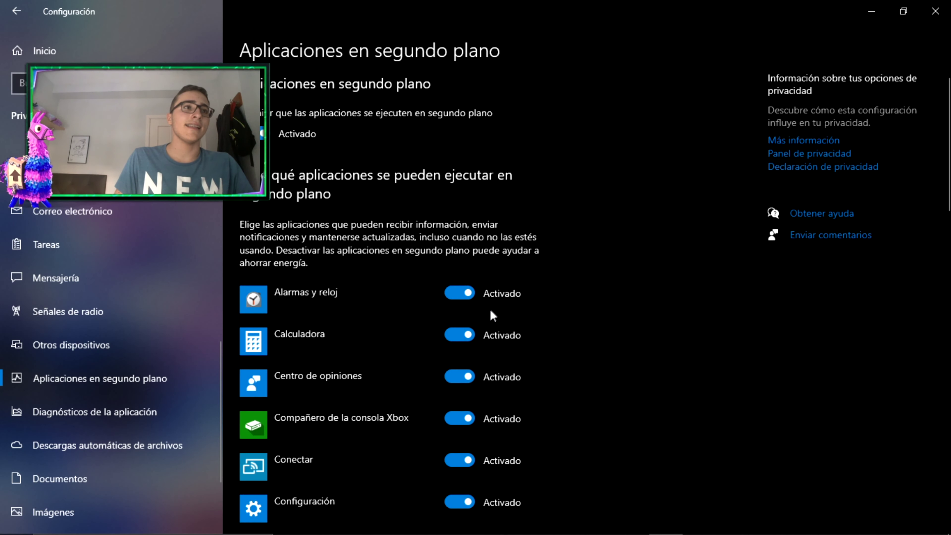
Try switching off the general permission for apps to run in the background, and switch it on again
{"action": "scroll", "coordinate": [480, 301], "scroll_direction": "down", "scroll_amount": 10}
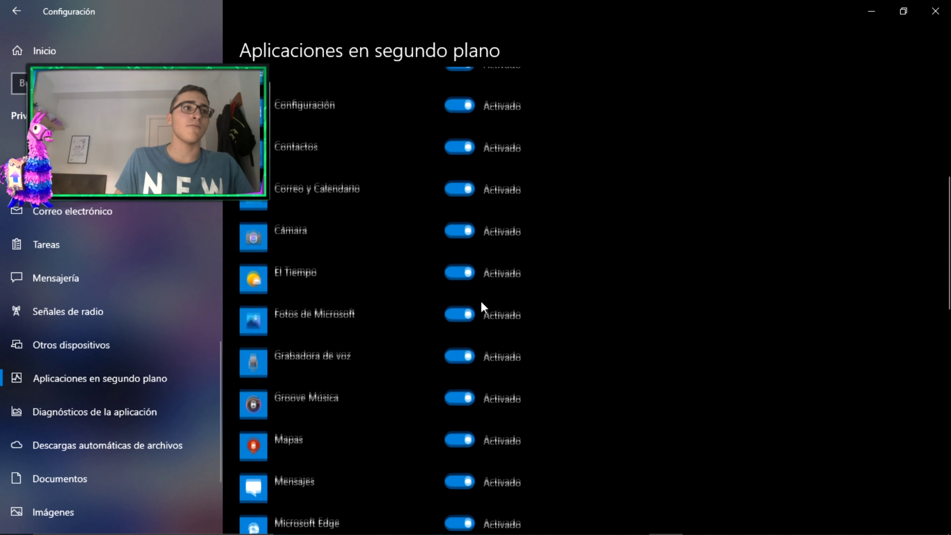
{"action": "scroll", "coordinate": [481, 301], "scroll_direction": "down", "scroll_amount": 4}
{"action": "scroll", "coordinate": [486, 330], "scroll_direction": "down", "scroll_amount": 7}
{"action": "scroll", "coordinate": [488, 340], "scroll_direction": "up", "scroll_amount": 7}
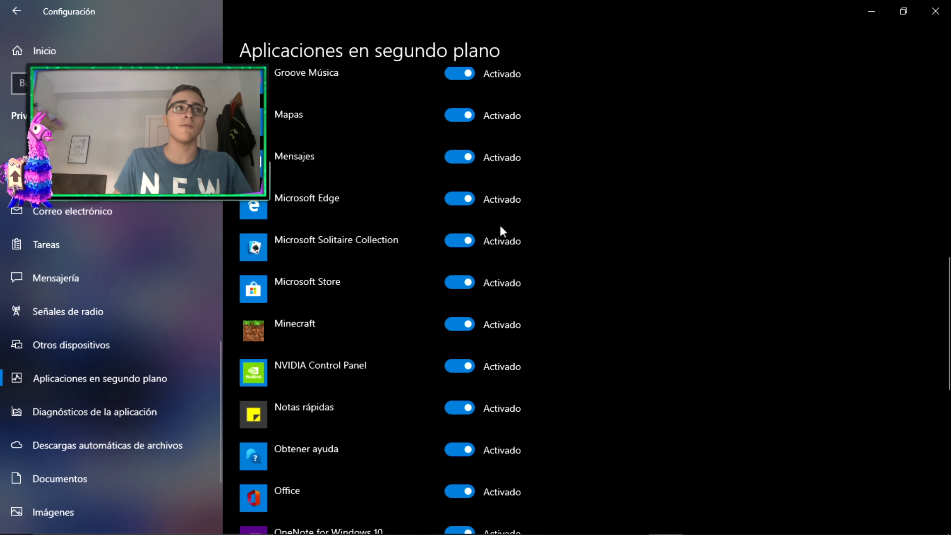
{"action": "scroll", "coordinate": [487, 262], "scroll_direction": "up", "scroll_amount": 10}
{"action": "left_click", "coordinate": [268, 135]}
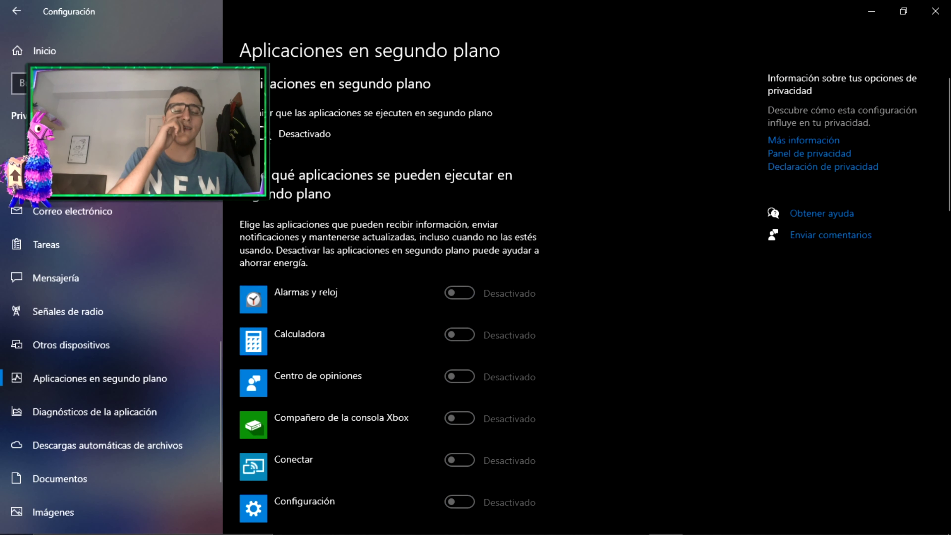
{"action": "left_click", "coordinate": [268, 136]}
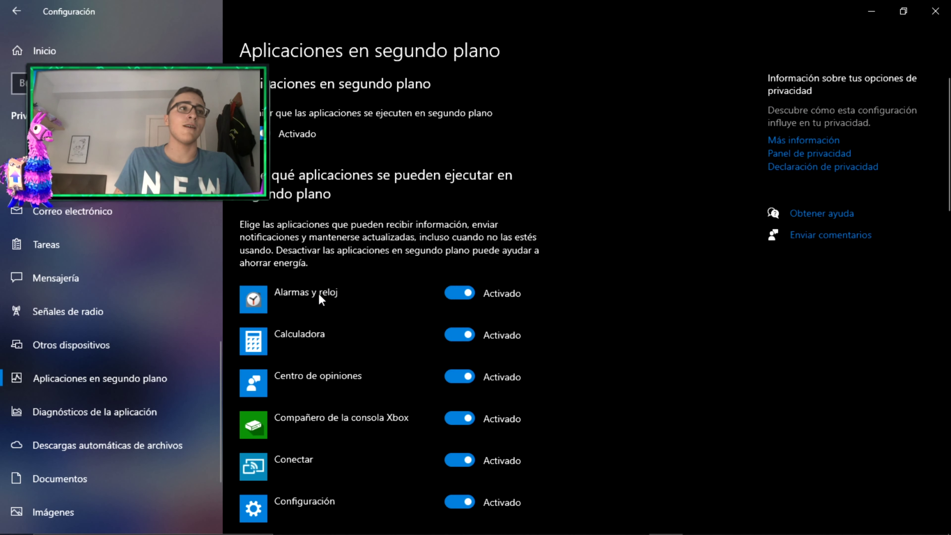
Look through the list of apps that are allowed to run in the background
{"action": "scroll", "coordinate": [440, 306], "scroll_direction": "down", "scroll_amount": 15}
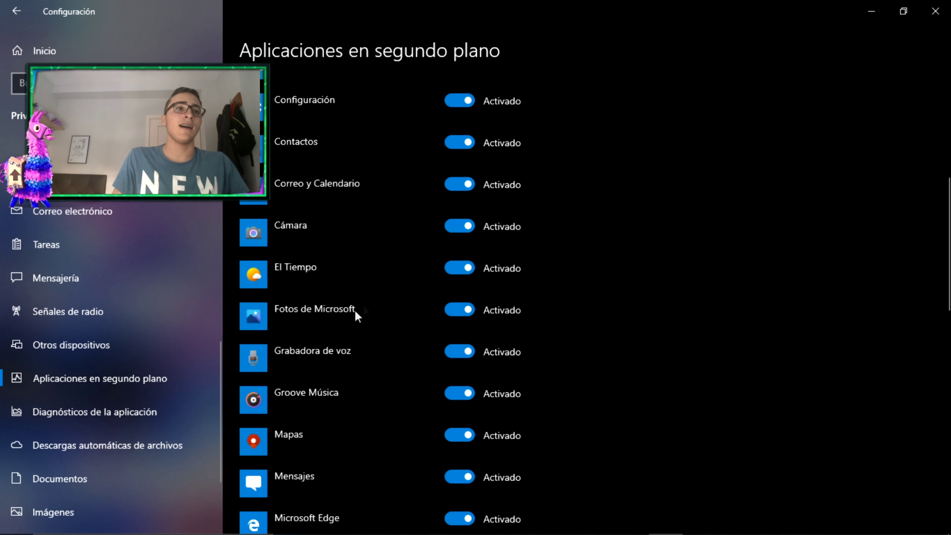
{"action": "scroll", "coordinate": [389, 293], "scroll_direction": "down", "scroll_amount": 5}
{"action": "scroll", "coordinate": [422, 278], "scroll_direction": "up", "scroll_amount": 15}
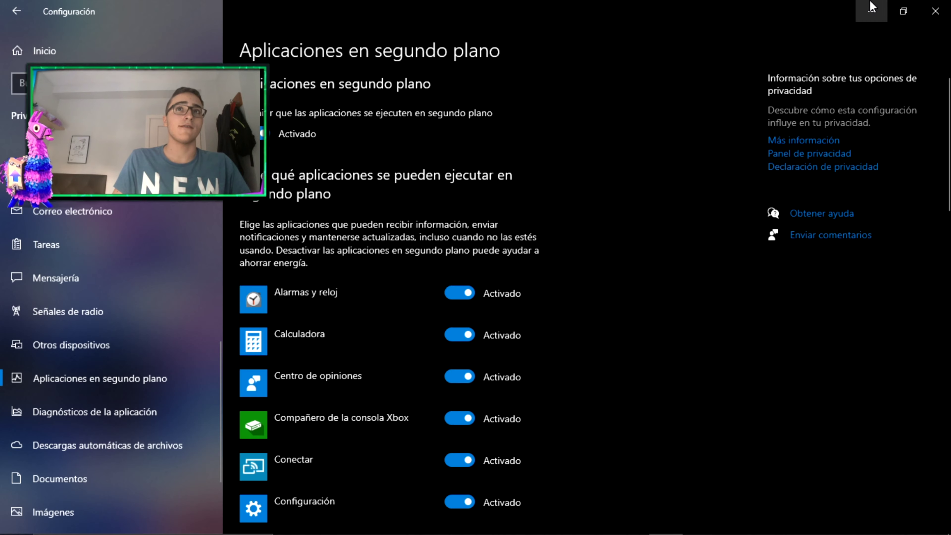
Minimize the Settings window, open Task Manager on its startup programs, and move its window up on the desktop
{"action": "left_click", "coordinate": [871, 11]}
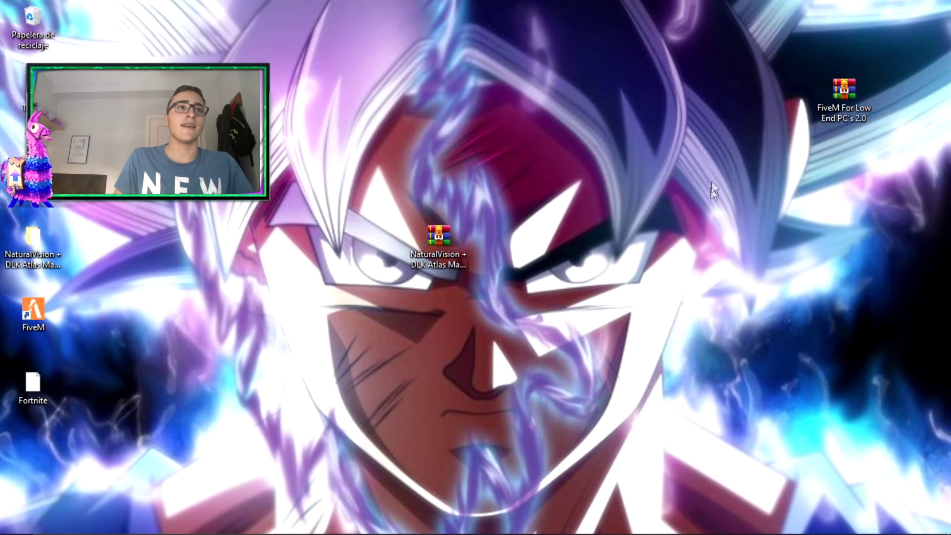
{"action": "mouse_move", "coordinate": [690, 532]}
{"action": "right_click", "coordinate": [731, 528]}
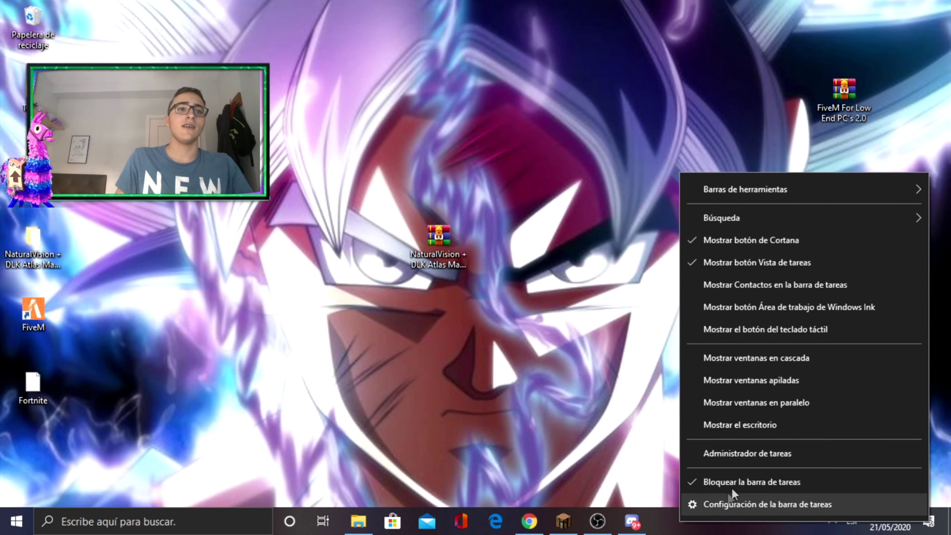
{"action": "left_click", "coordinate": [723, 455]}
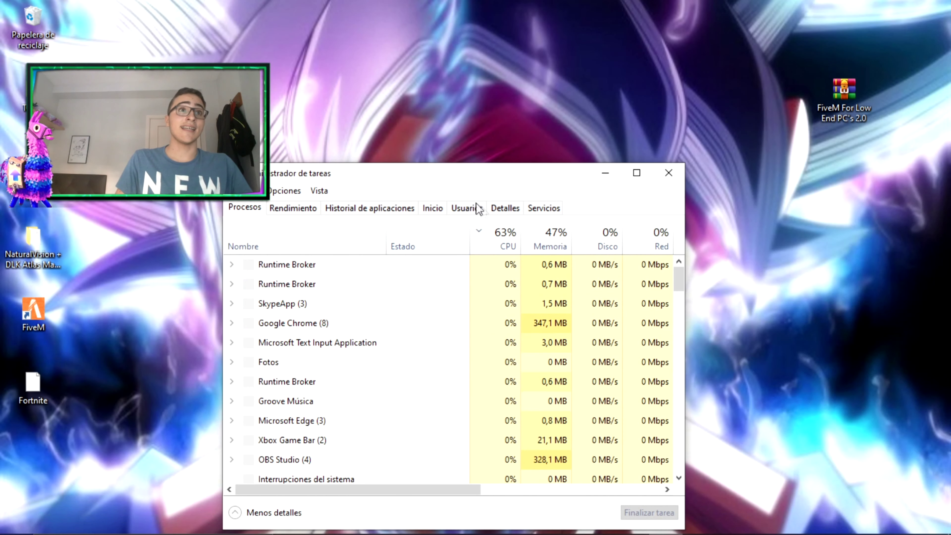
{"action": "left_click_drag", "start_coordinate": [426, 209], "coordinate": [497, 79]}
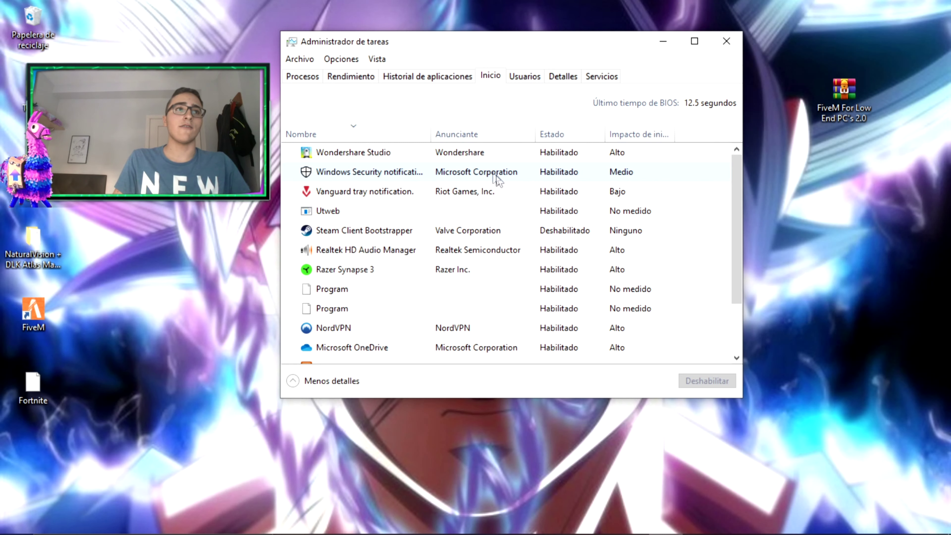
Examine the startup programs with their status and startup impact, and close Task Manager
{"action": "scroll", "coordinate": [471, 168], "scroll_direction": "down", "scroll_amount": 2}
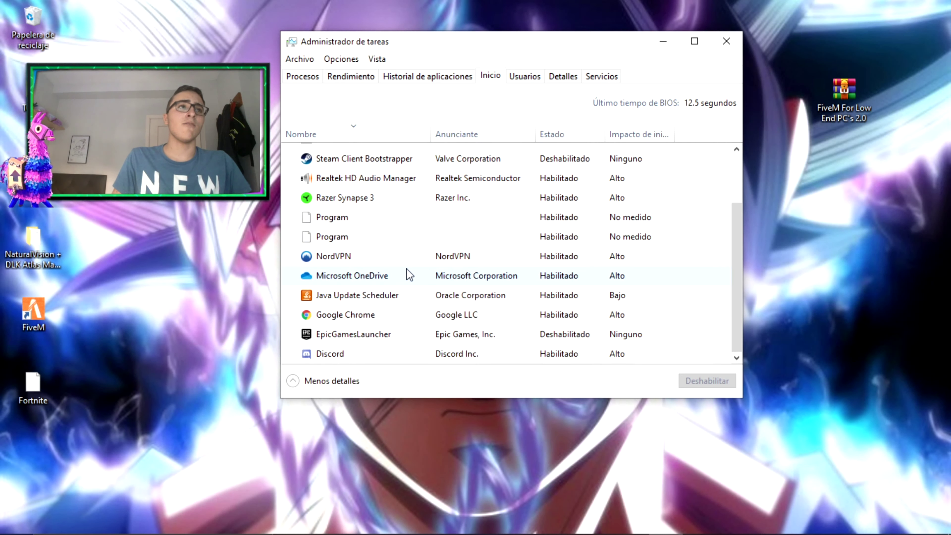
{"action": "scroll", "coordinate": [412, 262], "scroll_direction": "up", "scroll_amount": 2}
{"action": "right_click", "coordinate": [413, 252]}
{"action": "left_click", "coordinate": [358, 249]}
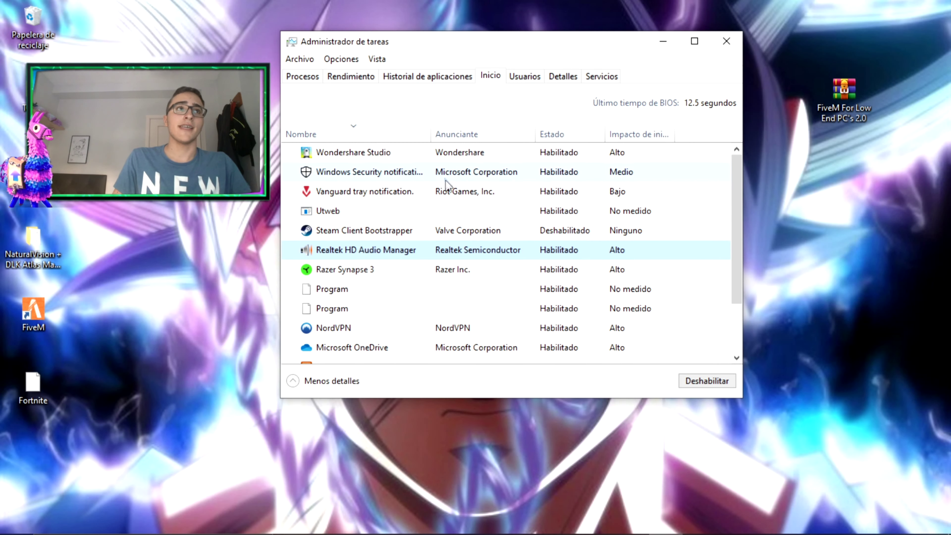
{"action": "scroll", "coordinate": [371, 183], "scroll_direction": "down", "scroll_amount": 2}
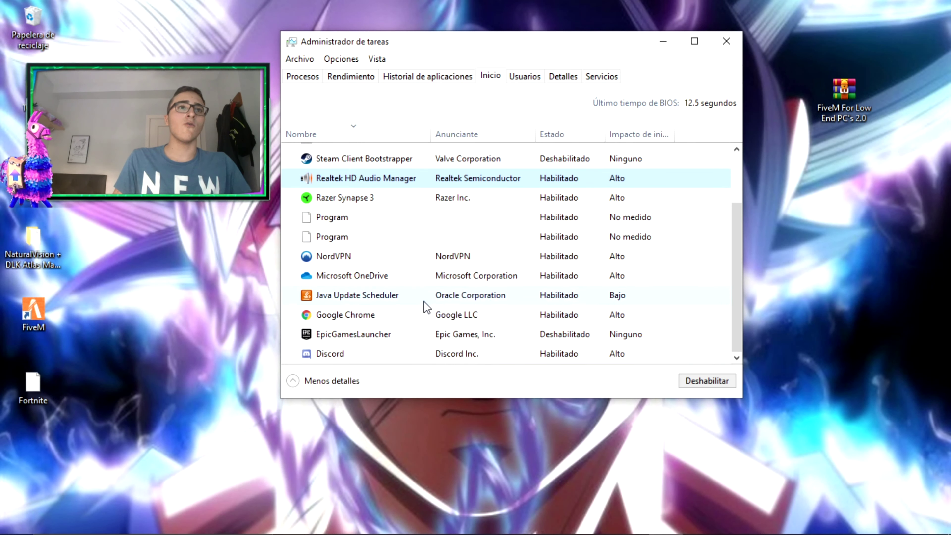
{"action": "scroll", "coordinate": [425, 307], "scroll_direction": "up", "scroll_amount": 2}
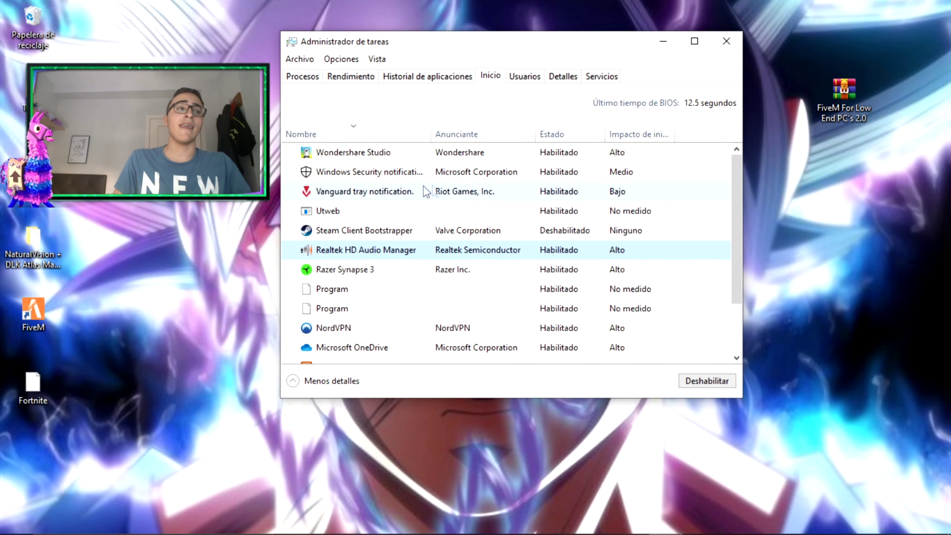
{"action": "scroll", "coordinate": [431, 232], "scroll_direction": "down", "scroll_amount": 2}
{"action": "scroll", "coordinate": [374, 202], "scroll_direction": "up", "scroll_amount": 2}
{"action": "right_click", "coordinate": [357, 180]}
{"action": "left_click", "coordinate": [328, 183]}
{"action": "scroll", "coordinate": [492, 280], "scroll_direction": "down", "scroll_amount": 2}
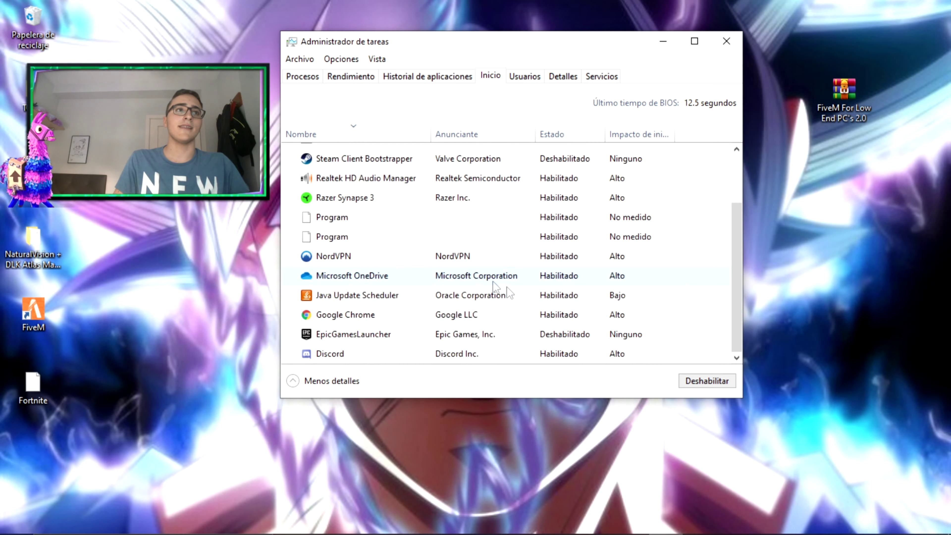
{"action": "scroll", "coordinate": [662, 233], "scroll_direction": "up", "scroll_amount": 2}
{"action": "left_click", "coordinate": [726, 41]}
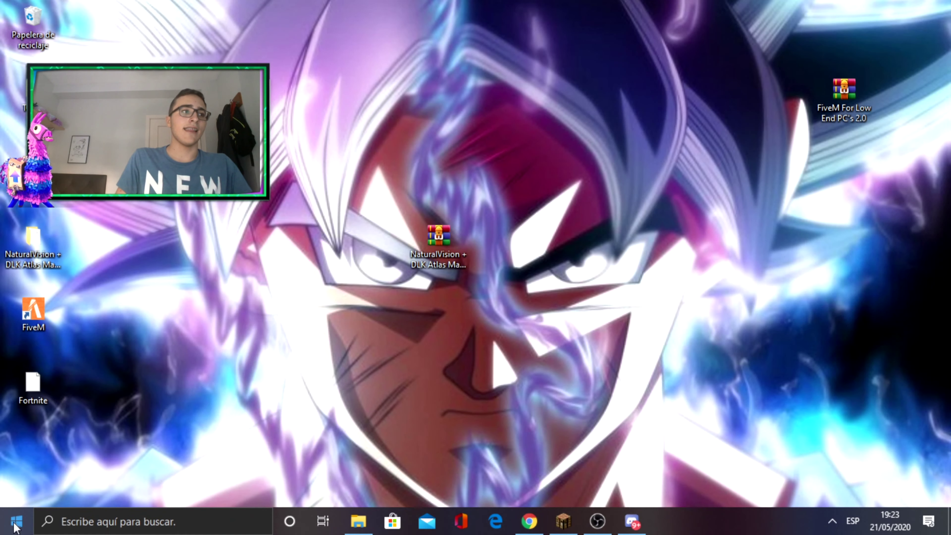
Open the Windows Temp folder by running temp from the Run dialog, and maximize the folder window
{"action": "left_click", "coordinate": [16, 520]}
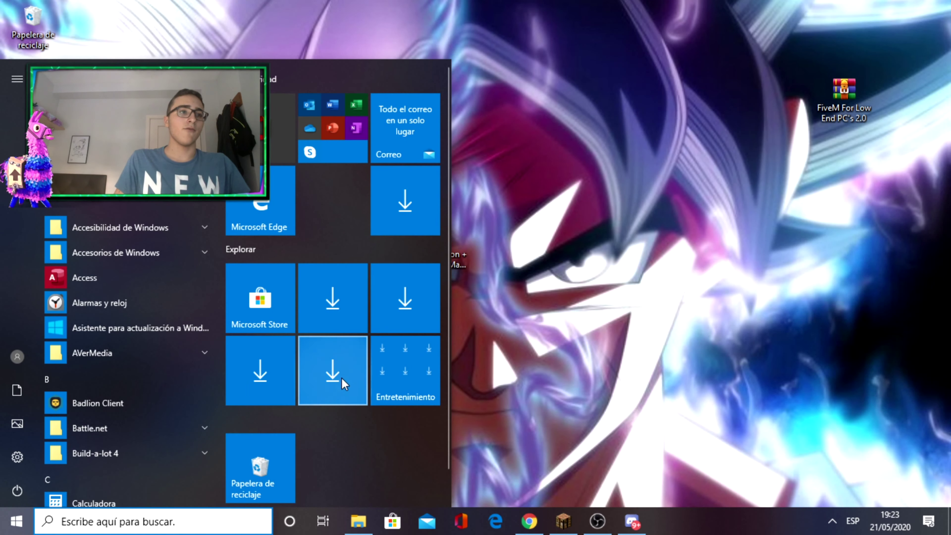
{"action": "type", "text": "ejecu"}
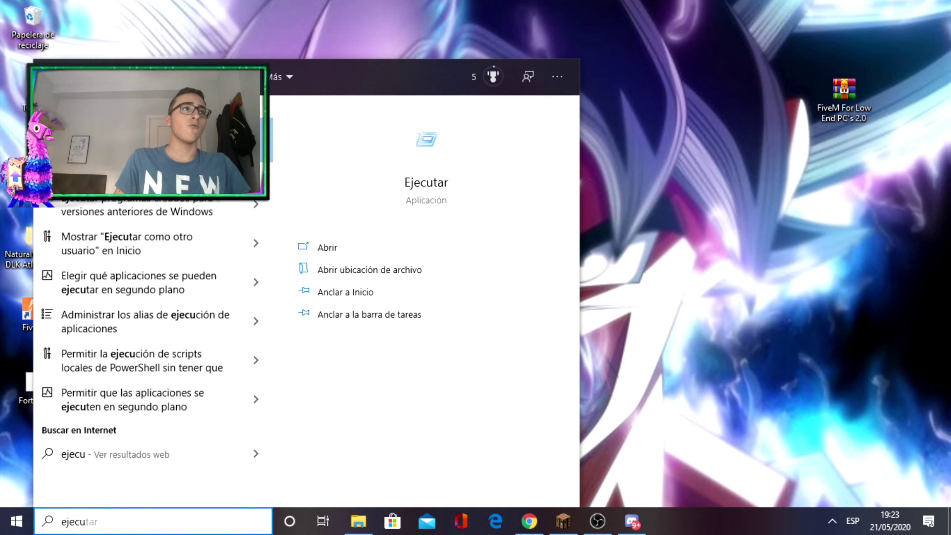
{"action": "key", "text": "Return"}
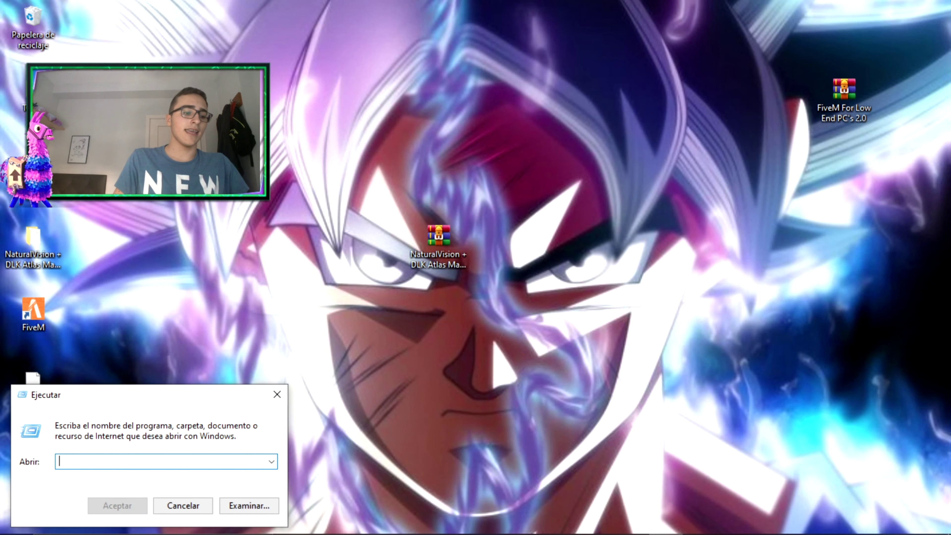
{"action": "type", "text": "temp"}
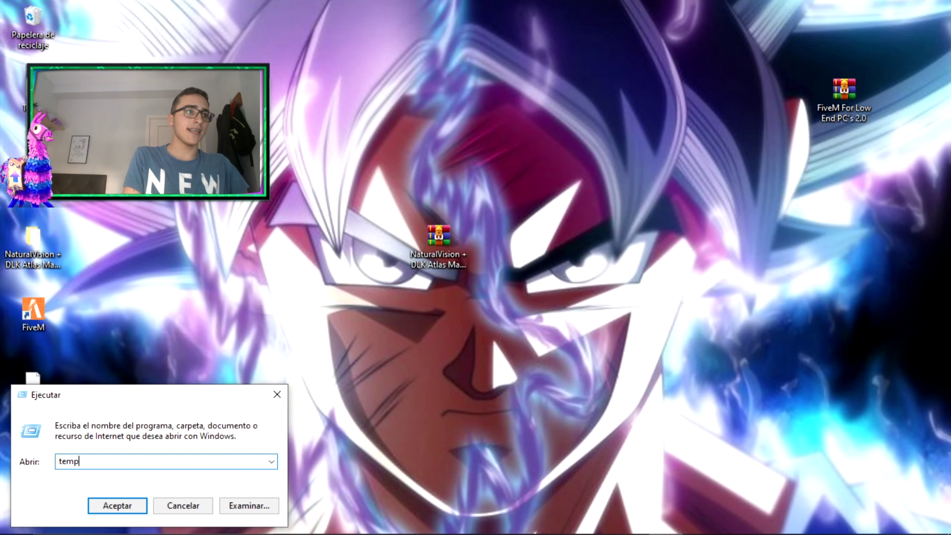
{"action": "key", "text": "Return"}
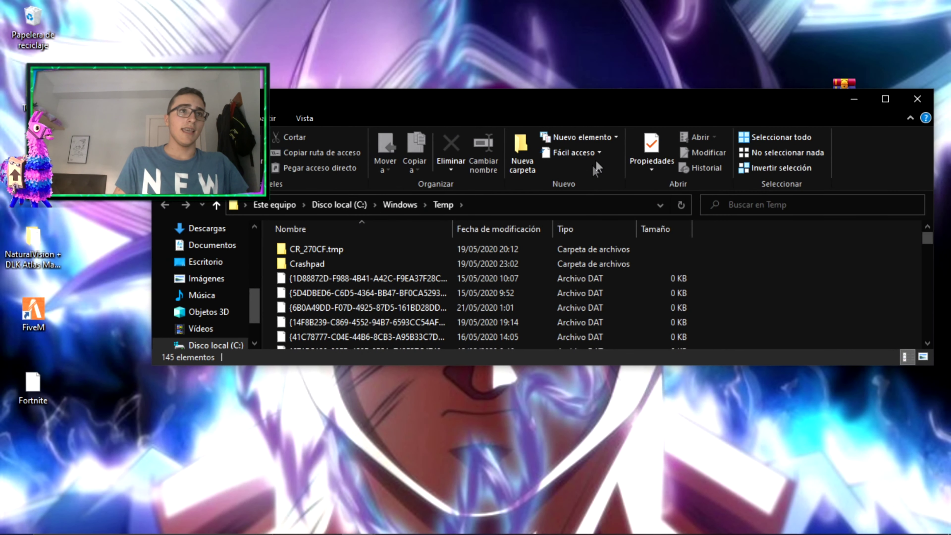
{"action": "left_click_drag", "start_coordinate": [613, 108], "coordinate": [580, 106]}
{"action": "double_click", "coordinate": [580, 106]}
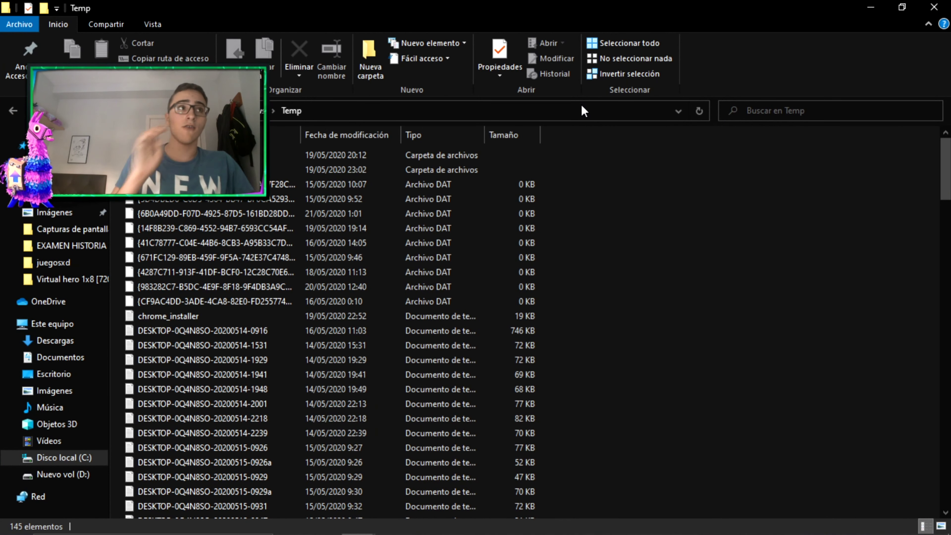
Delete all items in the Temp folder, continuing with administrator permission, and close the folder window
{"action": "left_click_drag", "start_coordinate": [589, 157], "coordinate": [620, 125]}
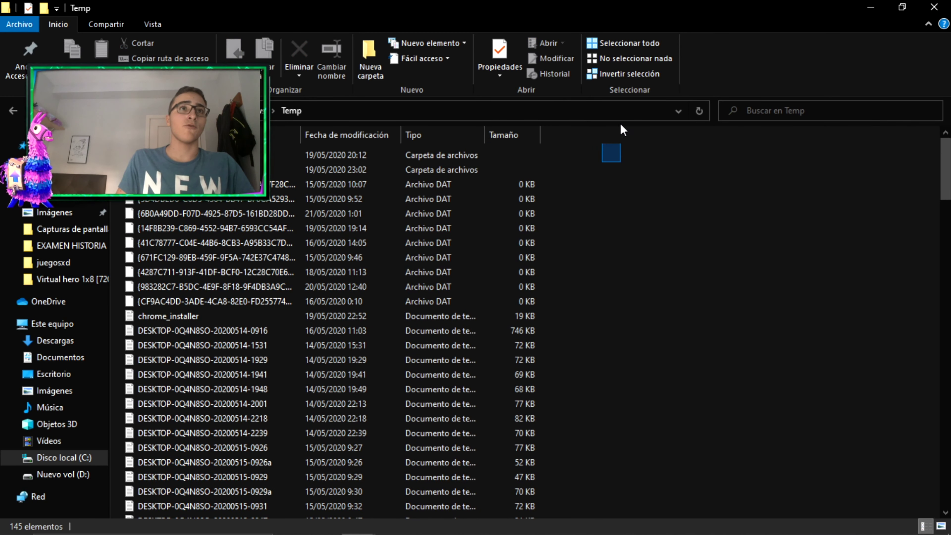
{"action": "scroll", "coordinate": [620, 222], "scroll_direction": "down", "scroll_amount": 20}
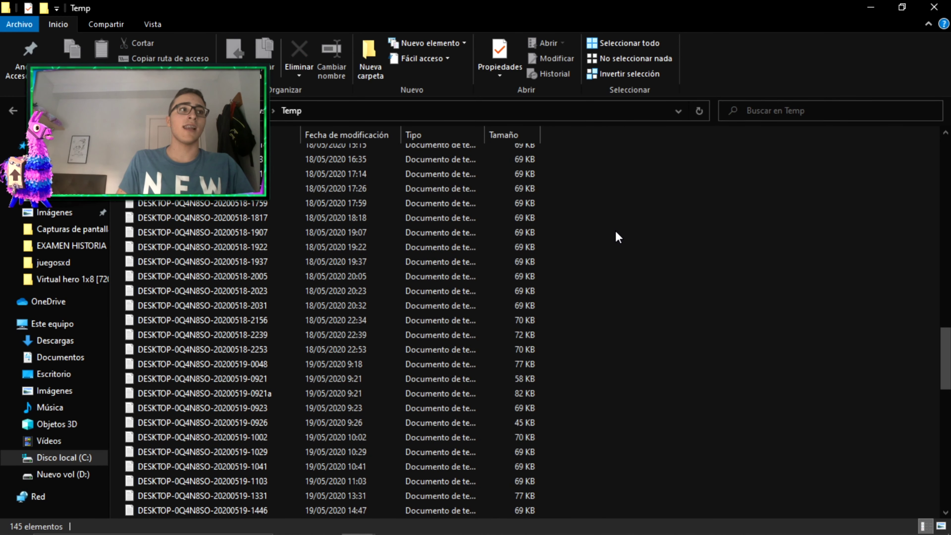
{"action": "scroll", "coordinate": [609, 233], "scroll_direction": "down", "scroll_amount": 7}
{"action": "scroll", "coordinate": [493, 307], "scroll_direction": "up", "scroll_amount": 15}
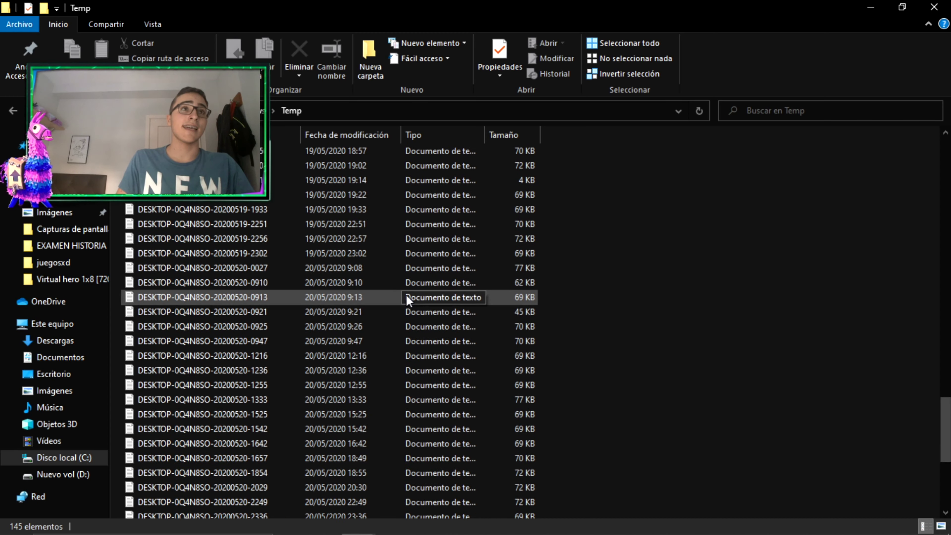
{"action": "scroll", "coordinate": [374, 297], "scroll_direction": "up", "scroll_amount": 20}
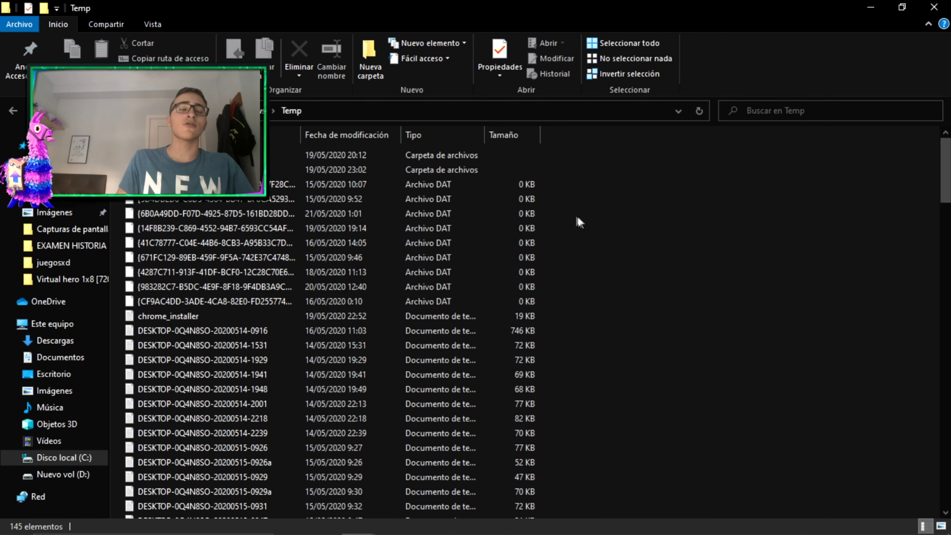
{"action": "left_click_drag", "start_coordinate": [613, 175], "coordinate": [634, 191]}
{"action": "left_click_drag", "start_coordinate": [595, 154], "coordinate": [426, 524]}
{"action": "right_click", "coordinate": [394, 395]}
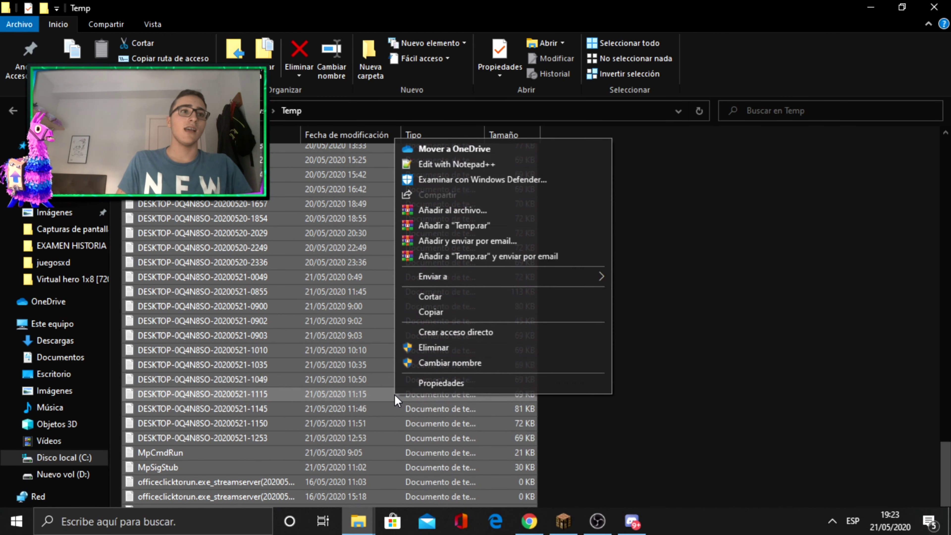
{"action": "left_click", "coordinate": [435, 347]}
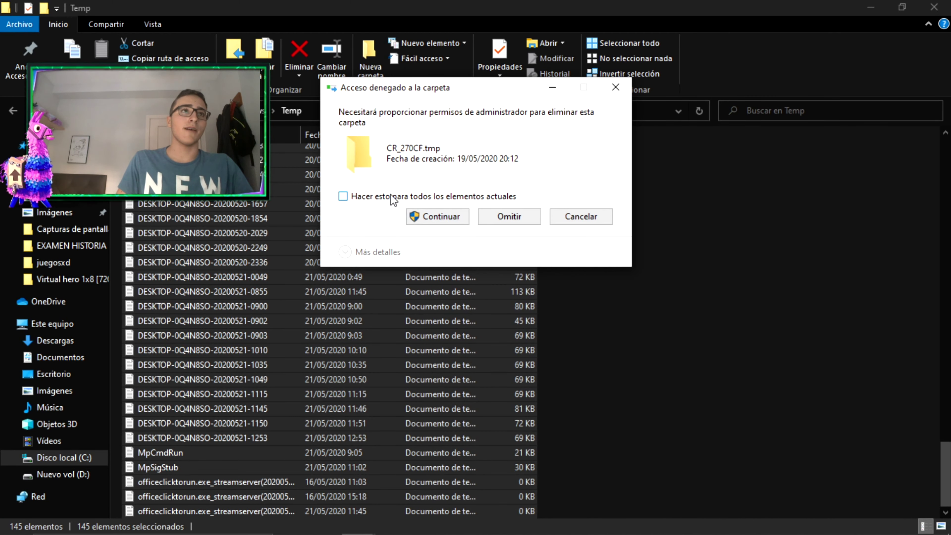
{"action": "left_click", "coordinate": [463, 212]}
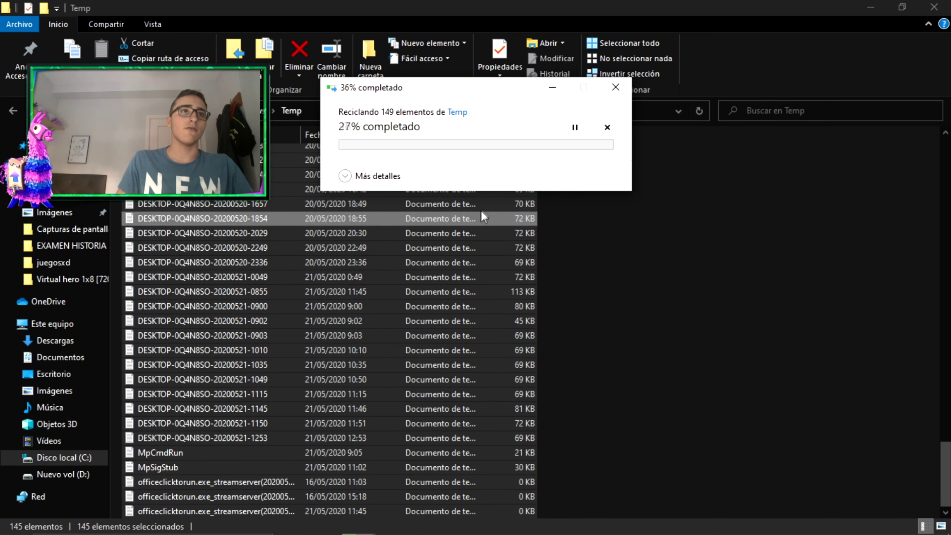
{"action": "left_click", "coordinate": [500, 230]}
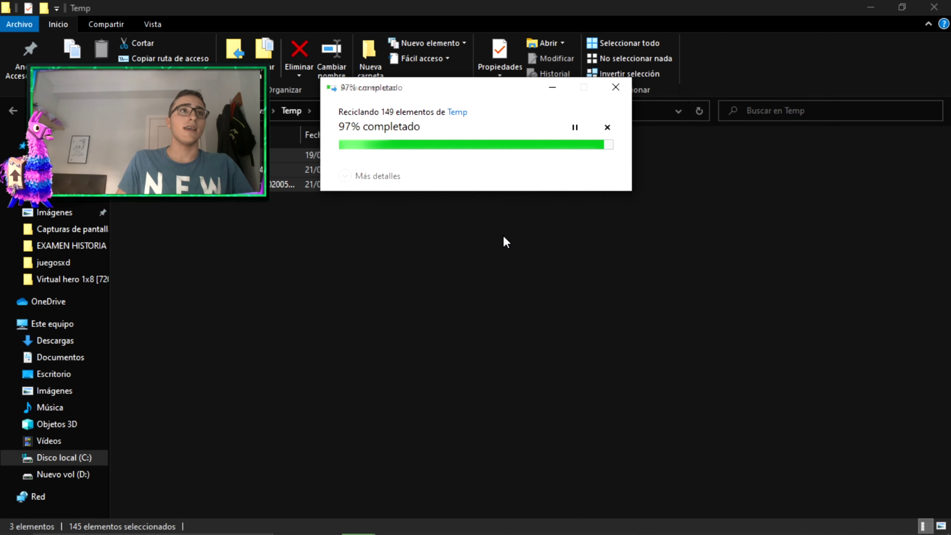
{"action": "left_click", "coordinate": [614, 94]}
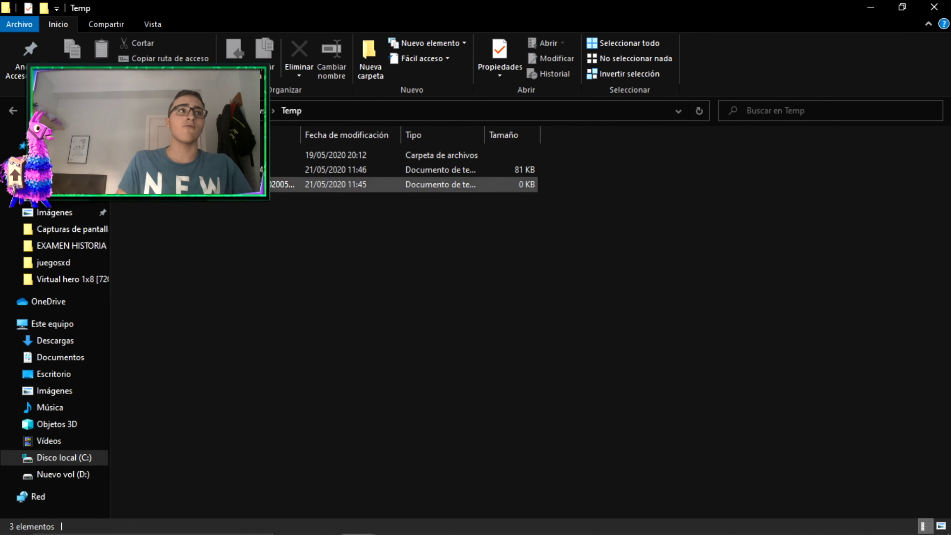
{"action": "left_click", "coordinate": [933, 7]}
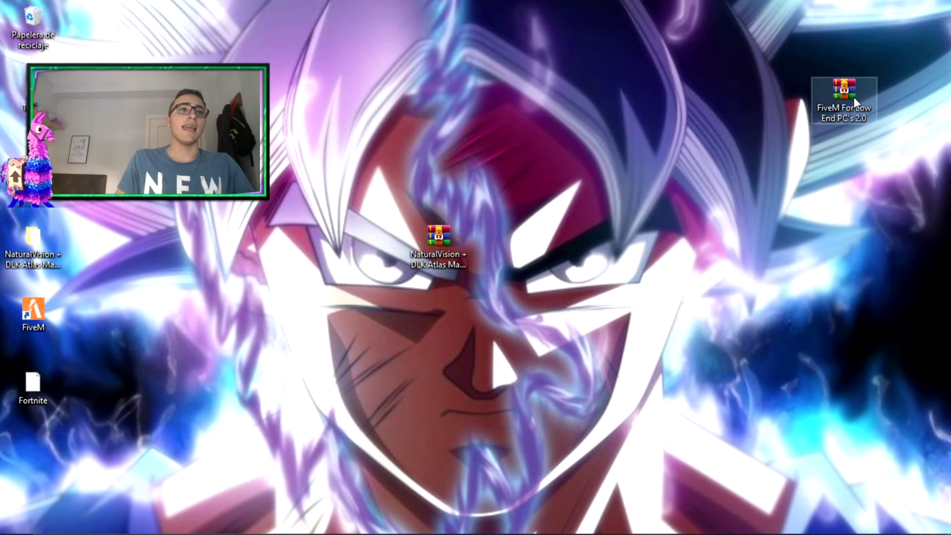
Move the FiveM For Low End PC's 2.0 archive to the desktop's upper edge and extract its contents onto the desktop
{"action": "left_click_drag", "start_coordinate": [853, 96], "coordinate": [671, 54]}
{"action": "mouse_move", "coordinate": [640, 92]}
{"action": "left_mouse_down"}
{"action": "mouse_move", "coordinate": [739, 63]}
{"action": "mouse_move", "coordinate": [762, 95]}
{"action": "mouse_move", "coordinate": [700, 96]}
{"action": "mouse_move", "coordinate": [778, 73]}
{"action": "mouse_move", "coordinate": [785, 92]}
{"action": "mouse_move", "coordinate": [641, 91]}
{"action": "mouse_move", "coordinate": [750, 94]}
{"action": "mouse_move", "coordinate": [719, 82]}
{"action": "mouse_move", "coordinate": [719, 42]}
{"action": "mouse_move", "coordinate": [734, 124]}
{"action": "mouse_move", "coordinate": [500, 90]}
{"action": "mouse_move", "coordinate": [651, 93]}
{"action": "left_mouse_up"}
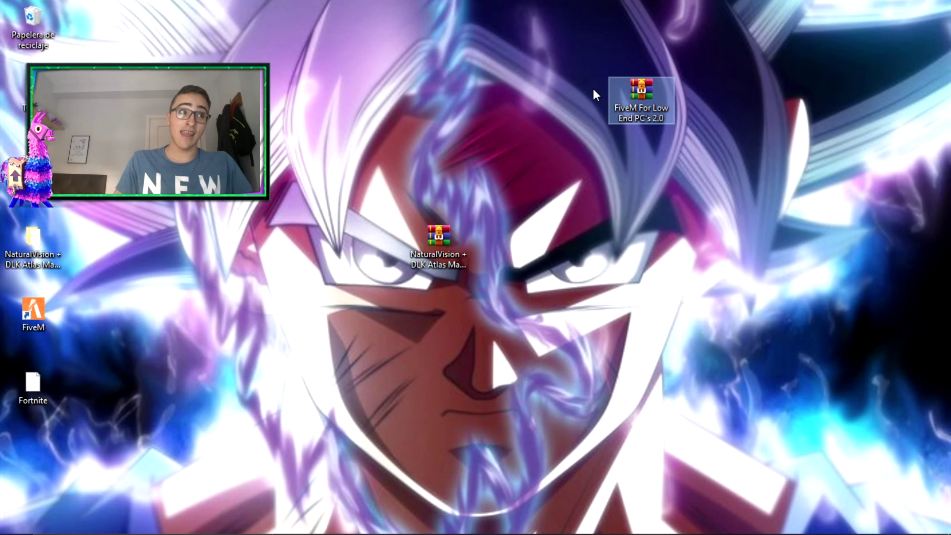
{"action": "left_click_drag", "start_coordinate": [651, 122], "coordinate": [653, 52]}
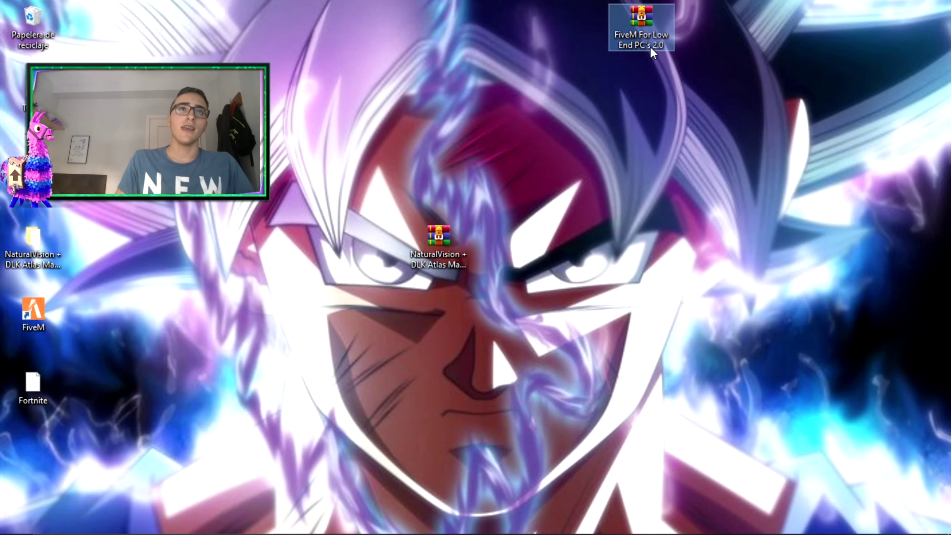
{"action": "right_click", "coordinate": [644, 23]}
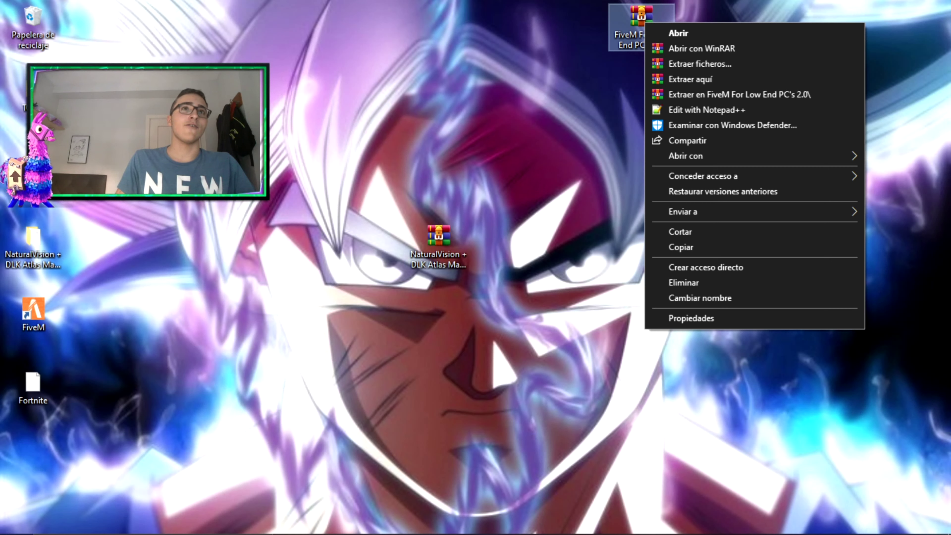
{"action": "left_click", "coordinate": [690, 79]}
{"action": "left_click_drag", "start_coordinate": [579, 119], "coordinate": [580, 93]}
Open FiveM Application Data from the FiveM shortcut's file location and move the extracted FiveM For Low End PC's folder into it, replacing existing files
{"action": "left_click_drag", "start_coordinate": [33, 309], "coordinate": [328, 169]}
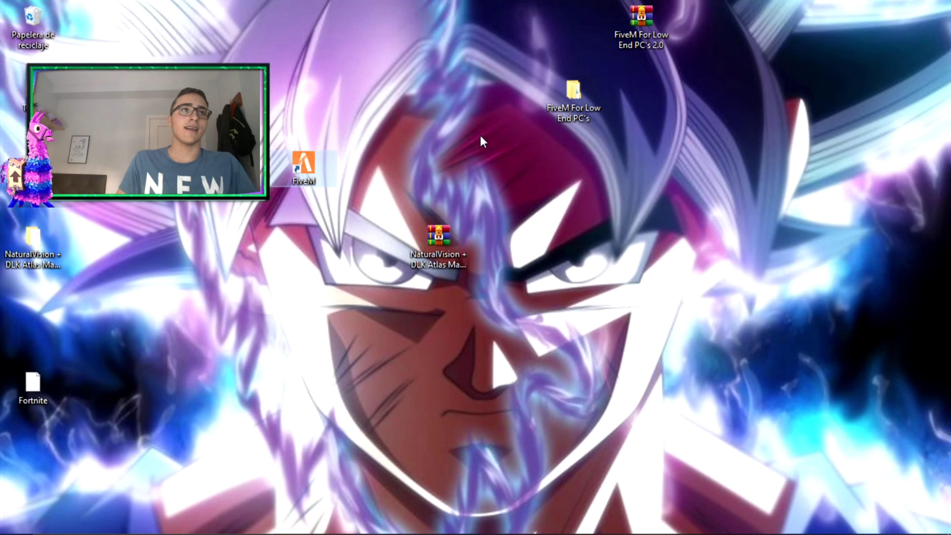
{"action": "right_click", "coordinate": [315, 154]}
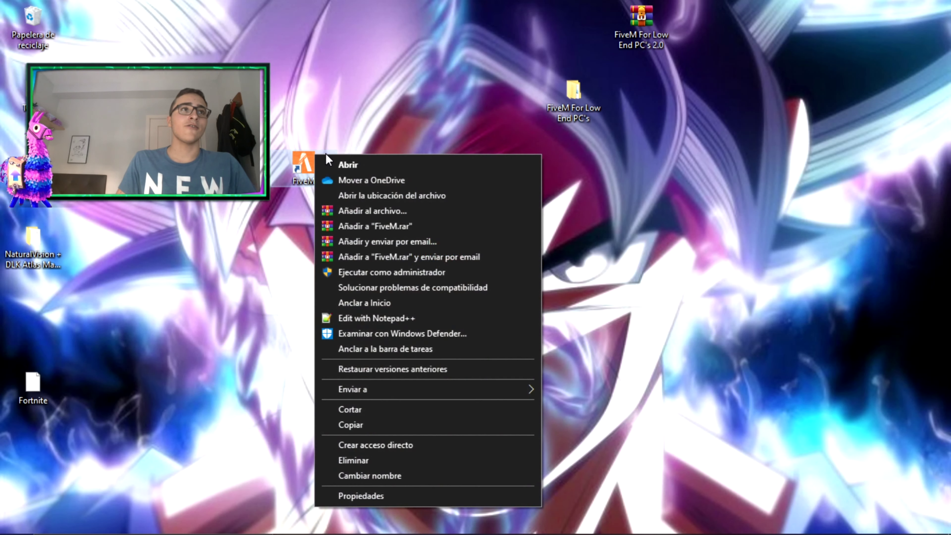
{"action": "left_click", "coordinate": [387, 195]}
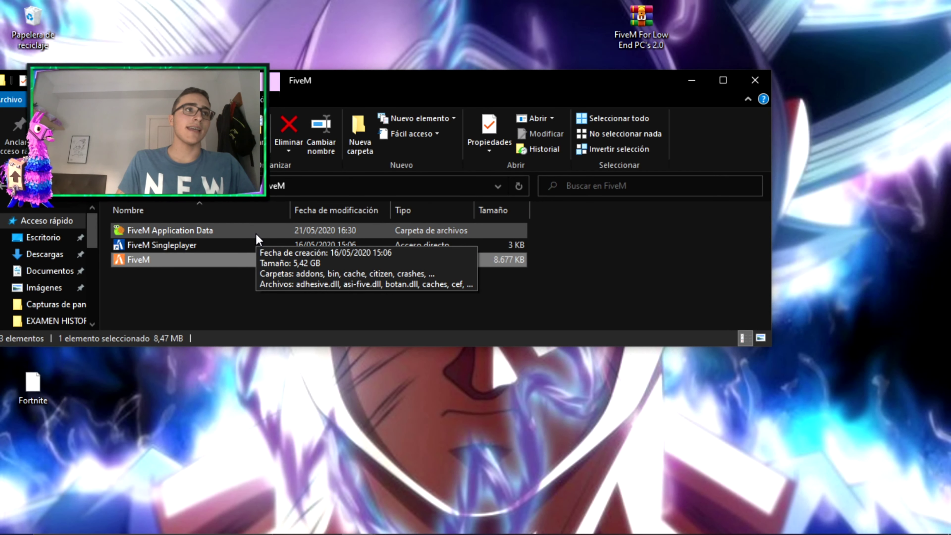
{"action": "double_click", "coordinate": [258, 234]}
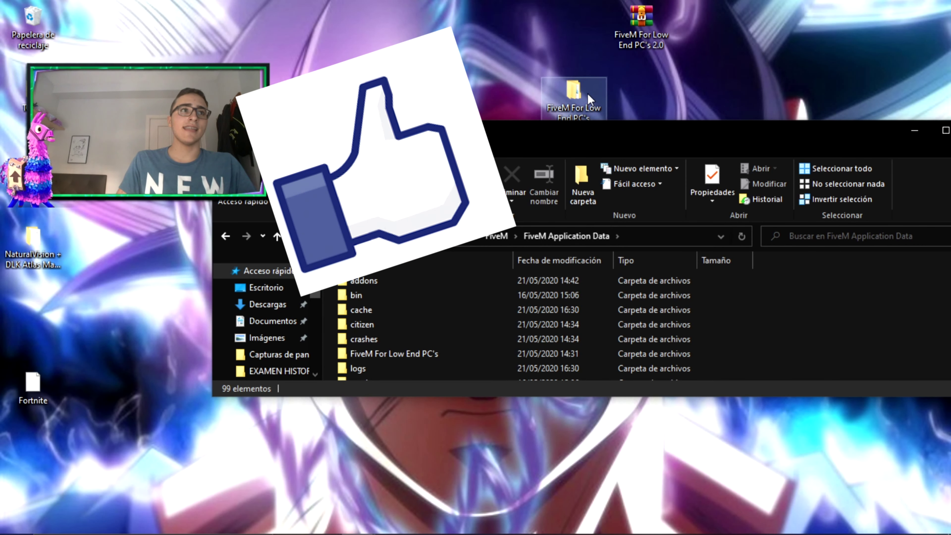
{"action": "left_click_drag", "start_coordinate": [581, 96], "coordinate": [809, 321]}
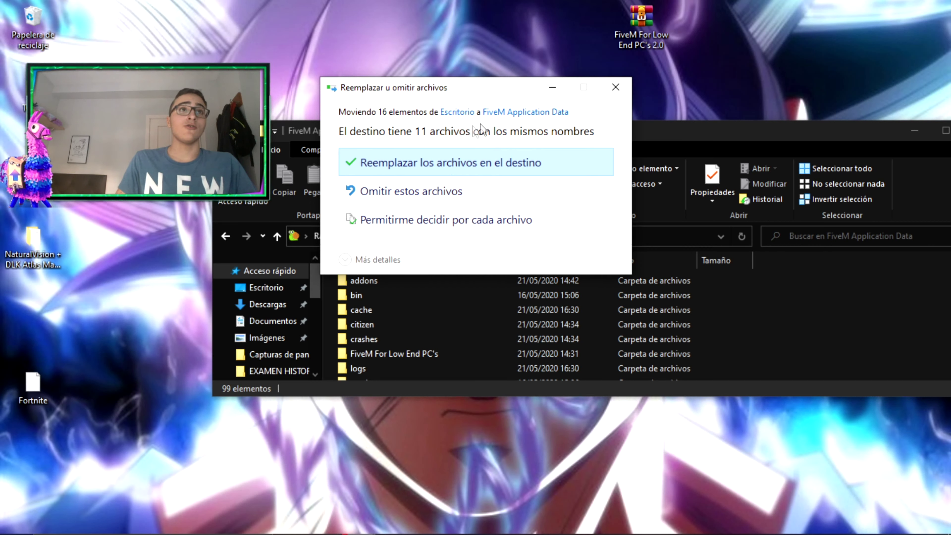
{"action": "left_click", "coordinate": [552, 161]}
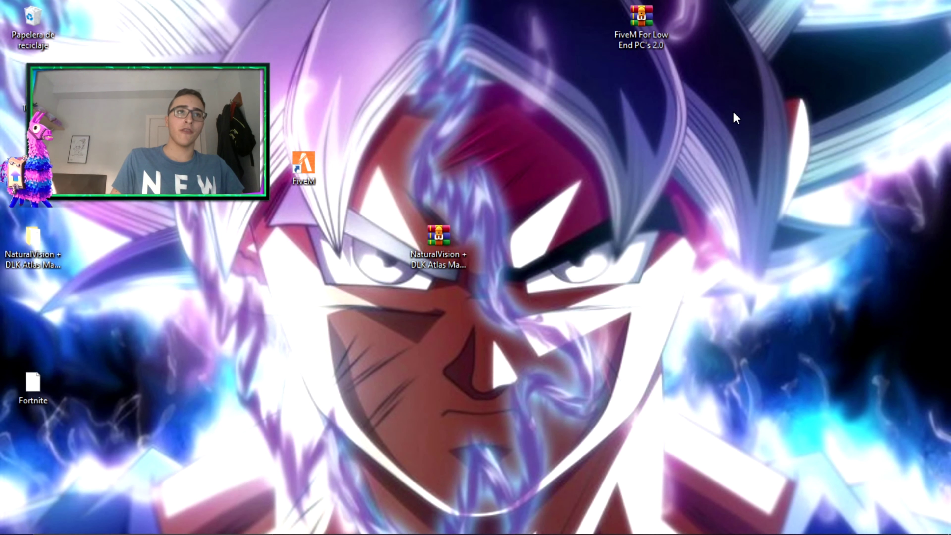
Place the NaturalVision + DLK Atlas Map ANARQUIA RP folder near its archive in the middle of the desktop
{"action": "left_click_drag", "start_coordinate": [32, 238], "coordinate": [670, 153]}
{"action": "left_click_drag", "start_coordinate": [438, 236], "coordinate": [475, 149]}
{"action": "left_click_drag", "start_coordinate": [475, 150], "coordinate": [468, 299]}
{"action": "left_click_drag", "start_coordinate": [467, 299], "coordinate": [436, 258]}
{"action": "right_click", "coordinate": [450, 235]}
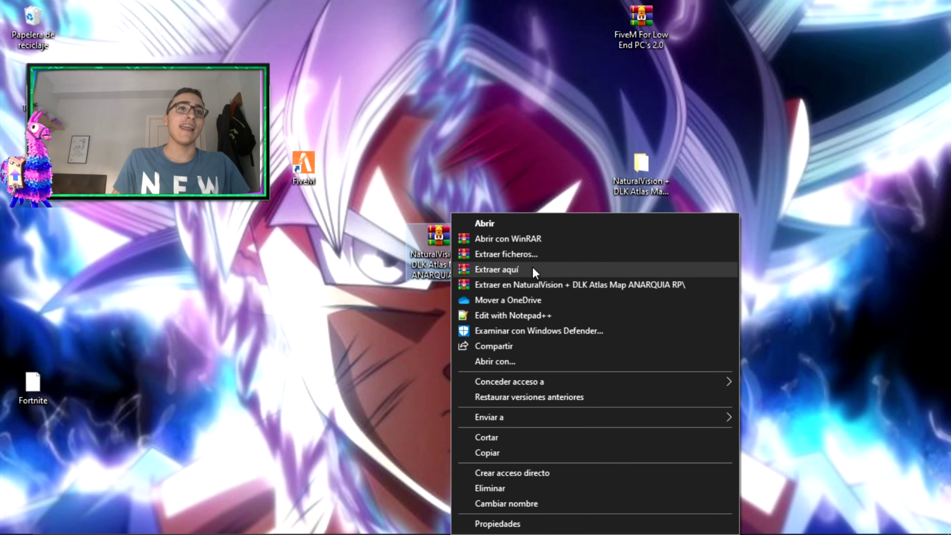
{"action": "left_click", "coordinate": [750, 76]}
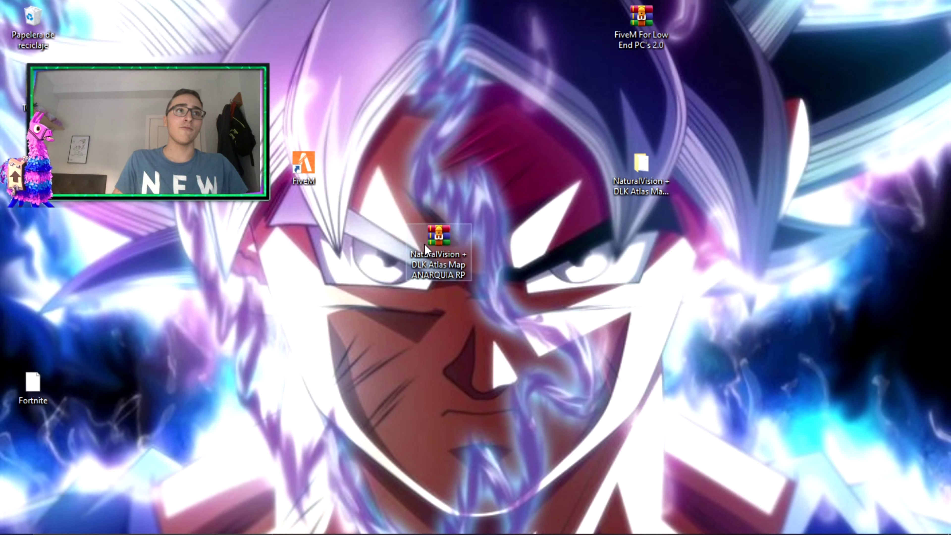
{"action": "left_click_drag", "start_coordinate": [645, 169], "coordinate": [566, 207]}
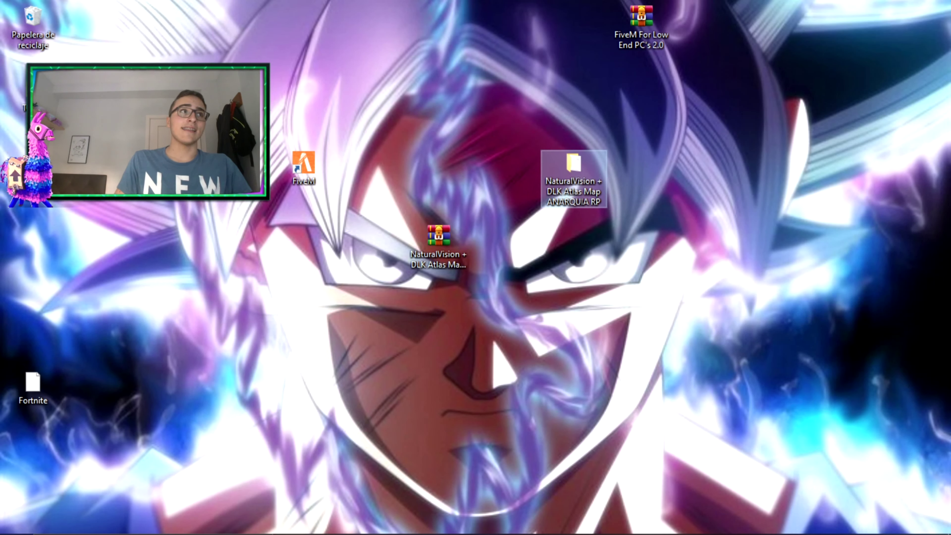
Move the NaturalVision + DLK Atlas Map ANARQUIA RP folder into FiveM Application Data and close the folder window
{"action": "right_click", "coordinate": [279, 157]}
{"action": "left_click", "coordinate": [303, 197]}
{"action": "left_click_drag", "start_coordinate": [573, 165], "coordinate": [790, 387]}
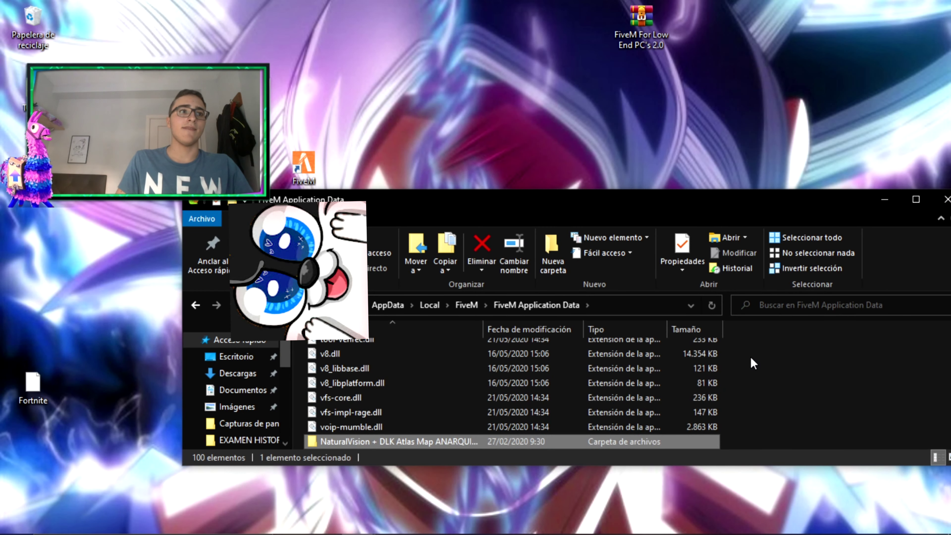
{"action": "scroll", "coordinate": [703, 386], "scroll_direction": "up", "scroll_amount": 15}
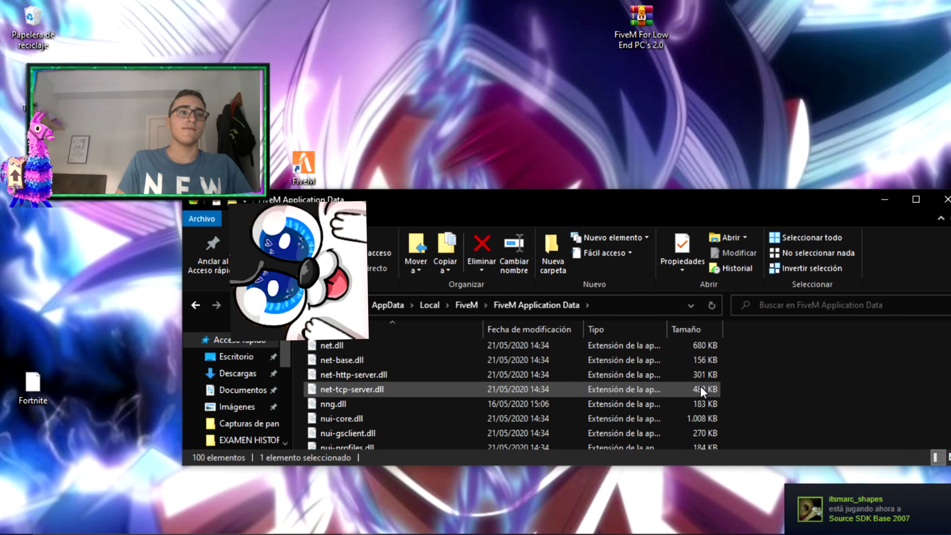
{"action": "scroll", "coordinate": [689, 379], "scroll_direction": "up", "scroll_amount": 5}
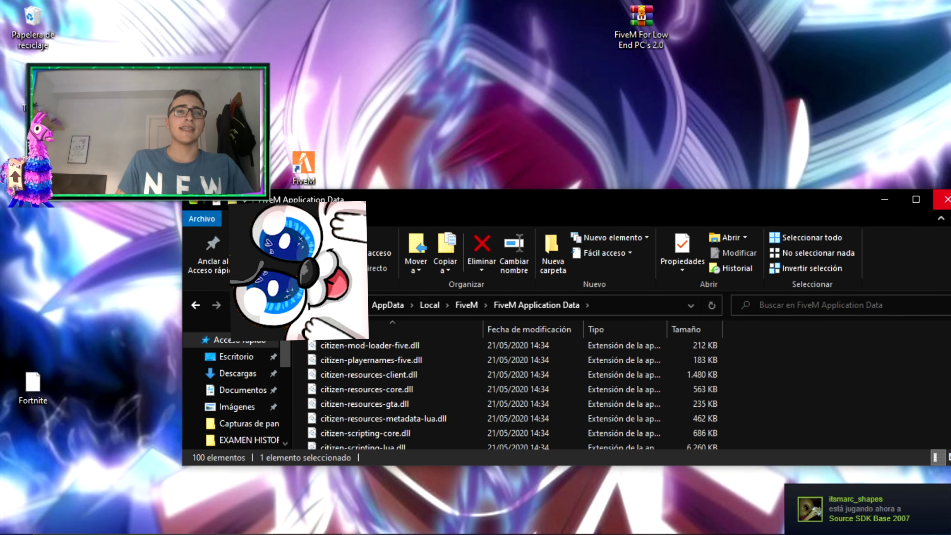
{"action": "left_click", "coordinate": [945, 199]}
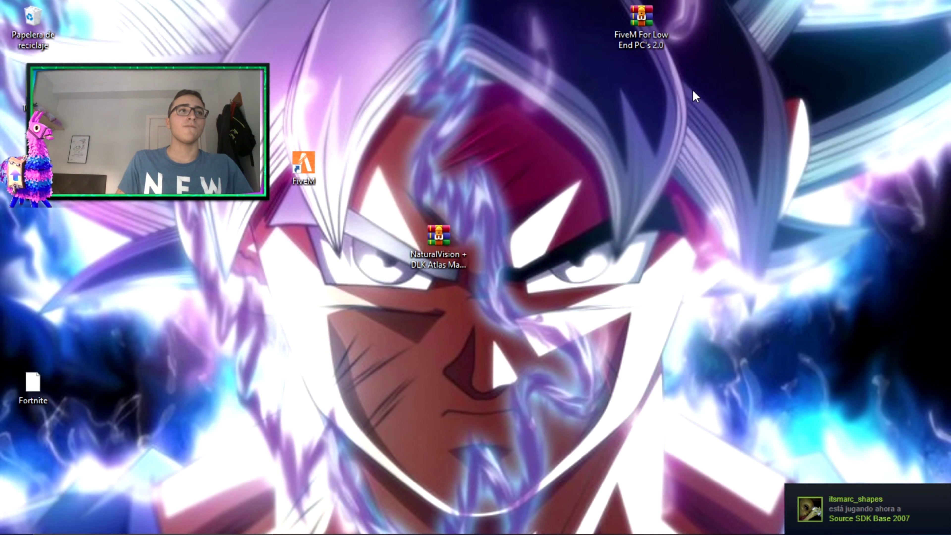
Open the cache folder inside FiveM Application Data from the FiveM shortcut's file location, and look at its game folder and the others
{"action": "right_click", "coordinate": [307, 151]}
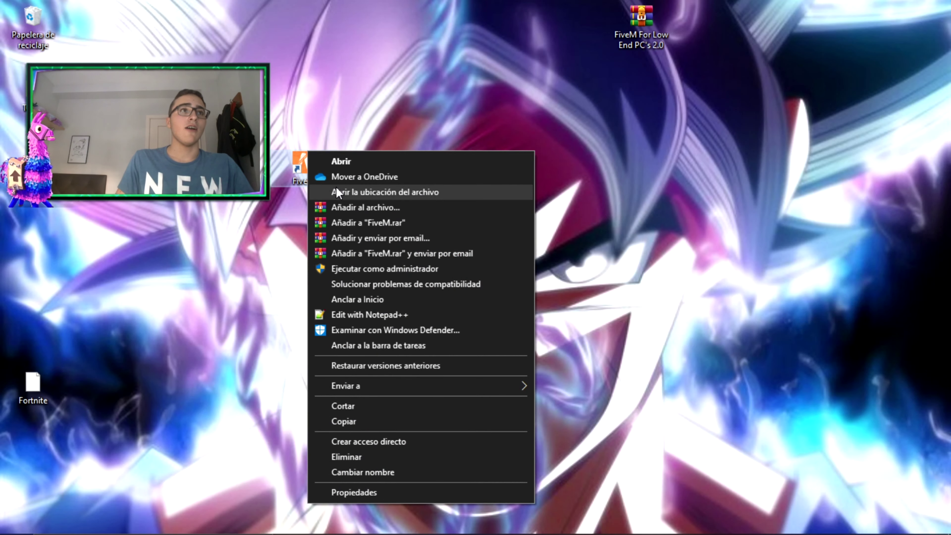
{"action": "left_click", "coordinate": [336, 188]}
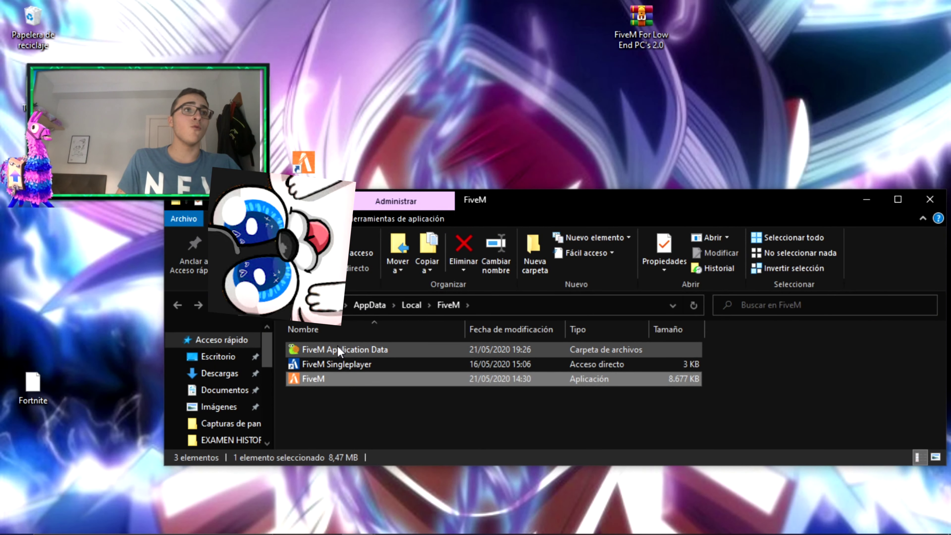
{"action": "double_click", "coordinate": [337, 348]}
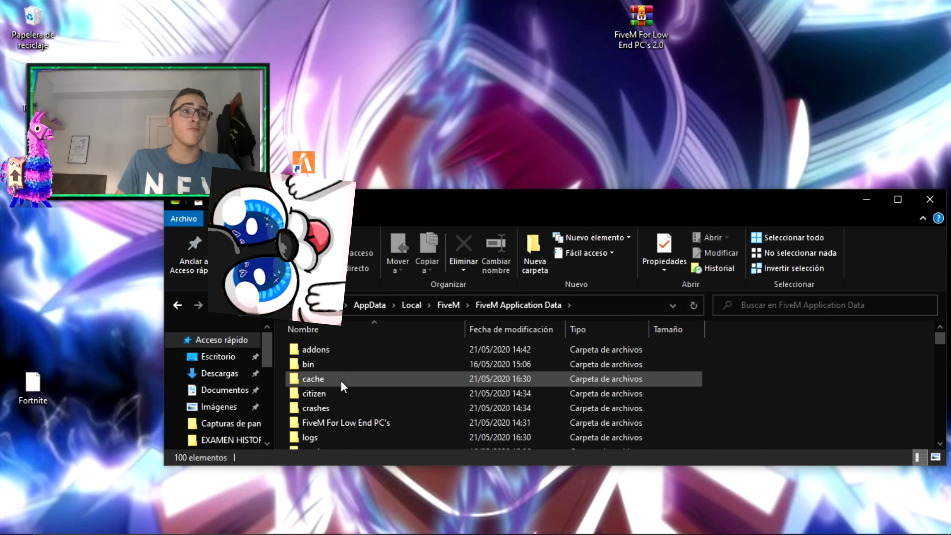
{"action": "double_click", "coordinate": [340, 380]}
{"action": "left_click", "coordinate": [322, 378]}
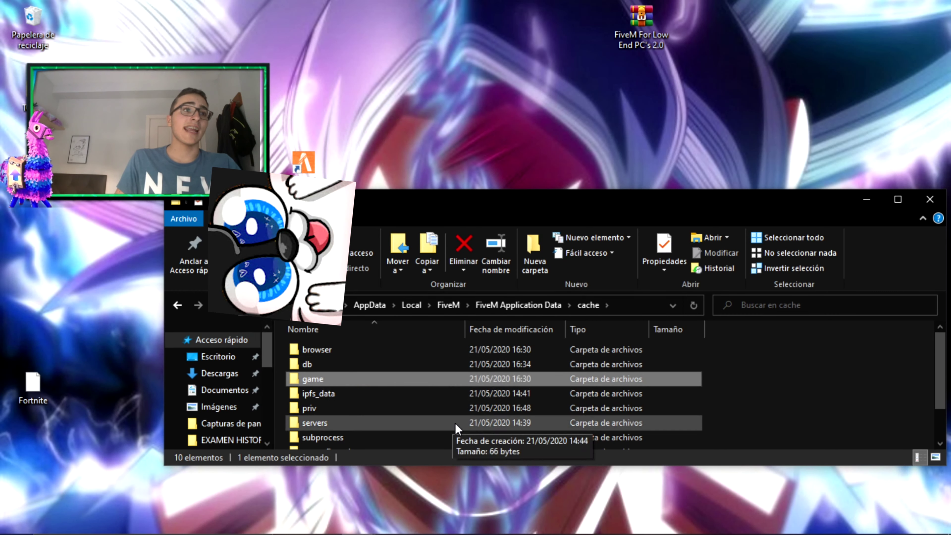
{"action": "scroll", "coordinate": [456, 424], "scroll_direction": "down", "scroll_amount": 1}
{"action": "scroll", "coordinate": [456, 425], "scroll_direction": "up", "scroll_amount": 1}
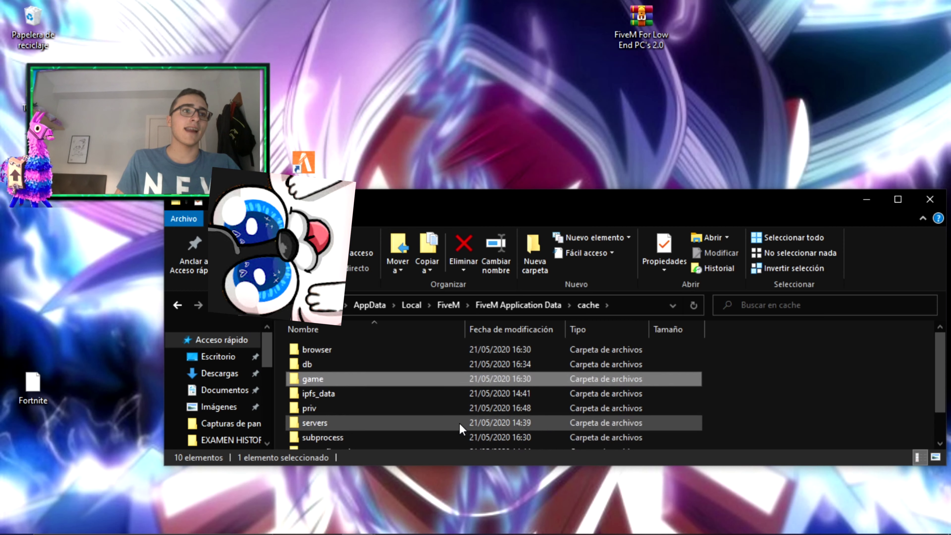
Go back and reopen the cache folder, and review the subfolders around the game folder
{"action": "left_click", "coordinate": [176, 307]}
{"action": "double_click", "coordinate": [305, 381]}
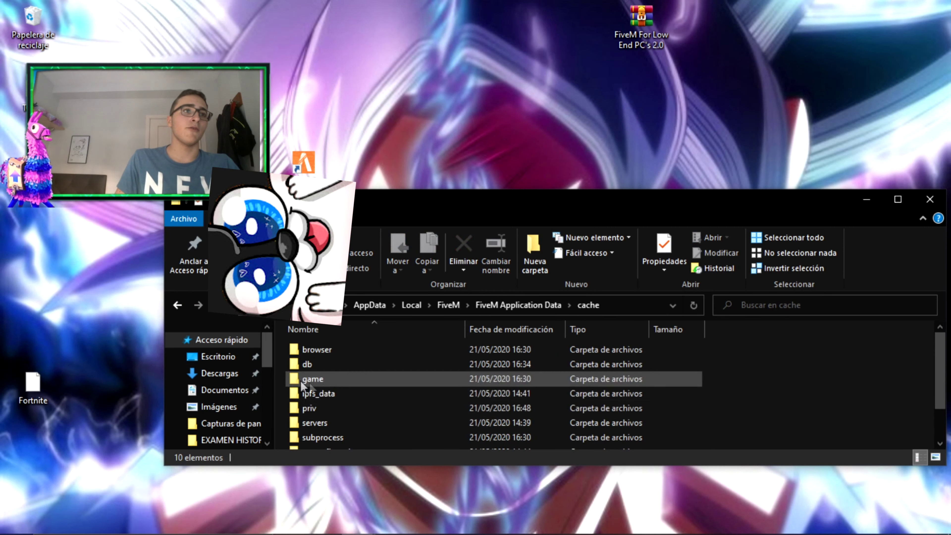
{"action": "scroll", "coordinate": [431, 416], "scroll_direction": "down", "scroll_amount": 1}
{"action": "left_click_drag", "start_coordinate": [745, 442], "coordinate": [378, 398]}
{"action": "left_click", "coordinate": [662, 369]}
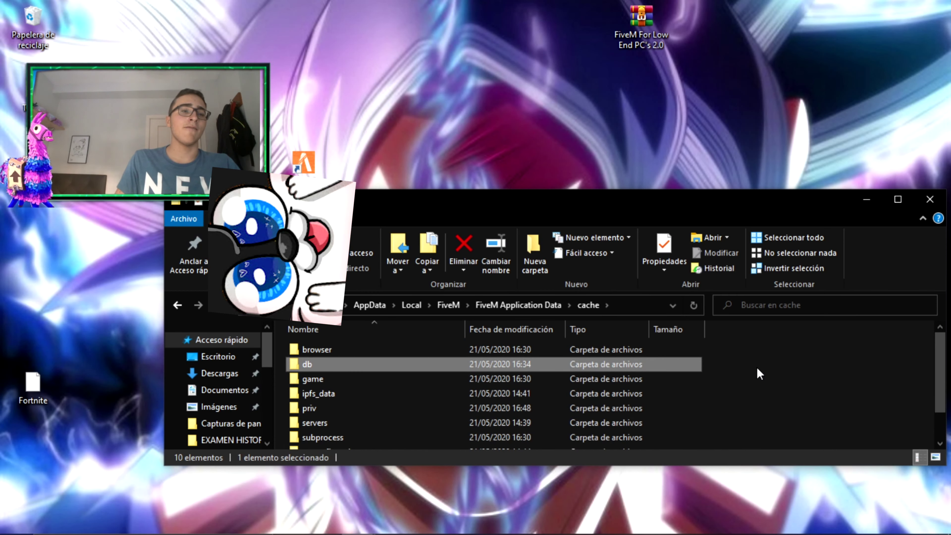
{"action": "left_click", "coordinate": [758, 374]}
Return to FiveM Application Data, check the contents of the crashes folder, and show the desktop
{"action": "left_click", "coordinate": [178, 305]}
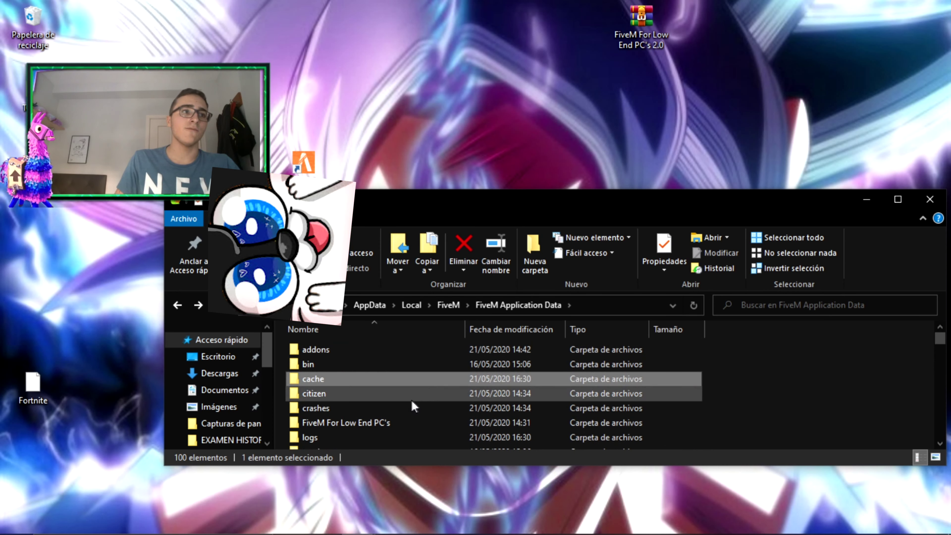
{"action": "double_click", "coordinate": [359, 410]}
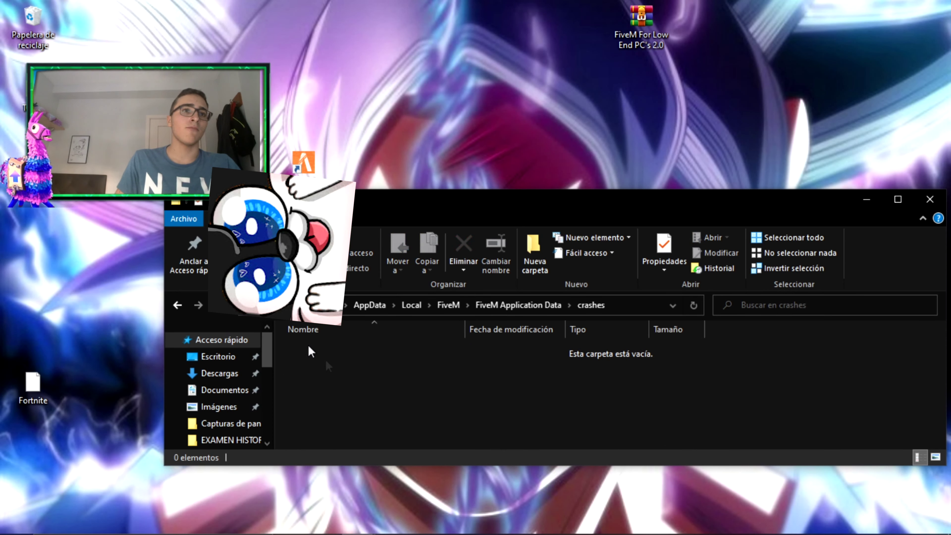
{"action": "left_click", "coordinate": [178, 305]}
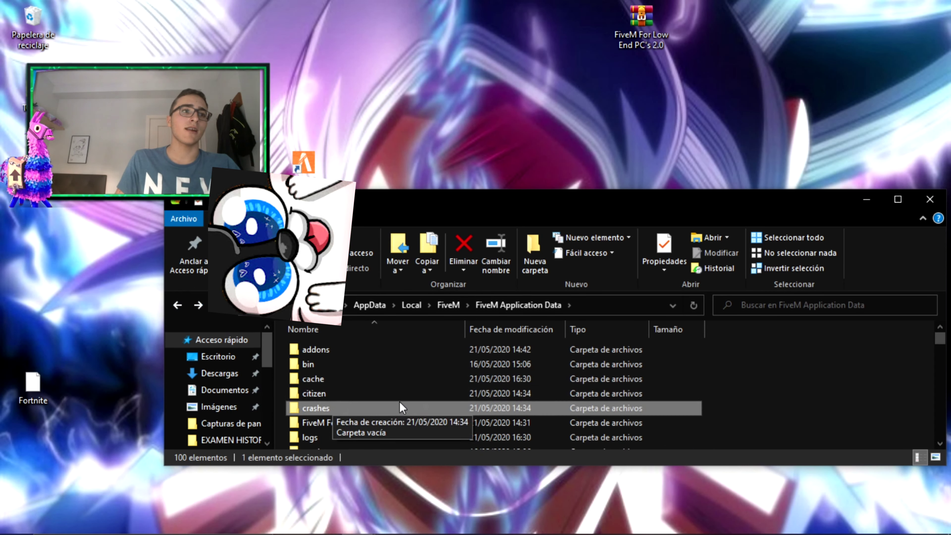
{"action": "scroll", "coordinate": [486, 423], "scroll_direction": "down", "scroll_amount": 3}
{"action": "scroll", "coordinate": [561, 375], "scroll_direction": "up", "scroll_amount": 3}
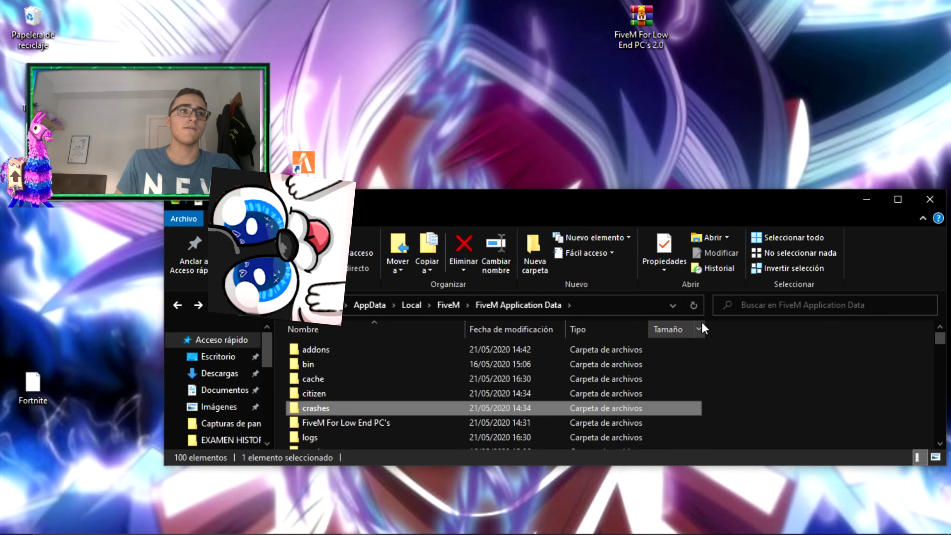
{"action": "key", "text": "super+d"}
Open Windows Update by searching for "bus", download the available Windows 10 update KB4497165, and close the Settings window
{"action": "key", "text": "super"}
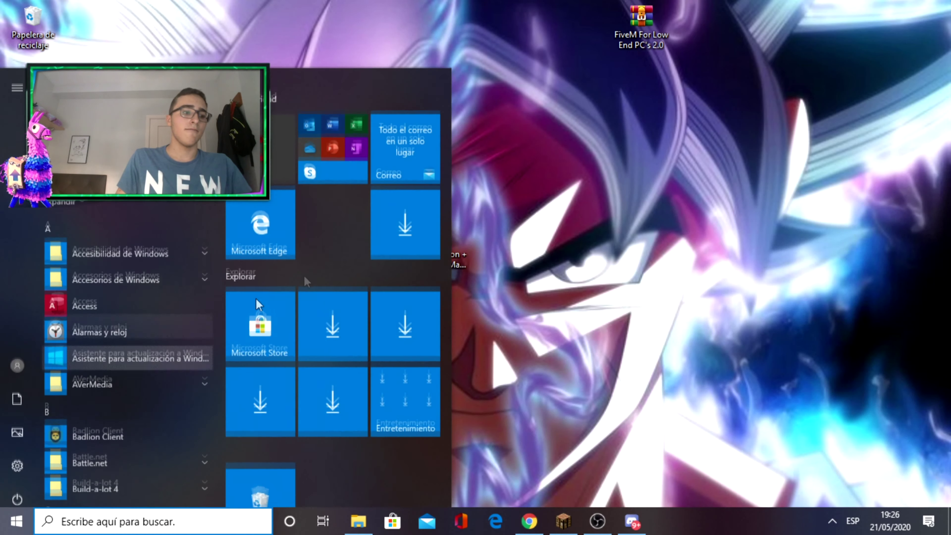
{"action": "type", "text": "bloc"}
{"action": "key", "text": "BackSpace"}
{"action": "key", "text": "BackSpace"}
{"action": "key", "text": "BackSpace"}
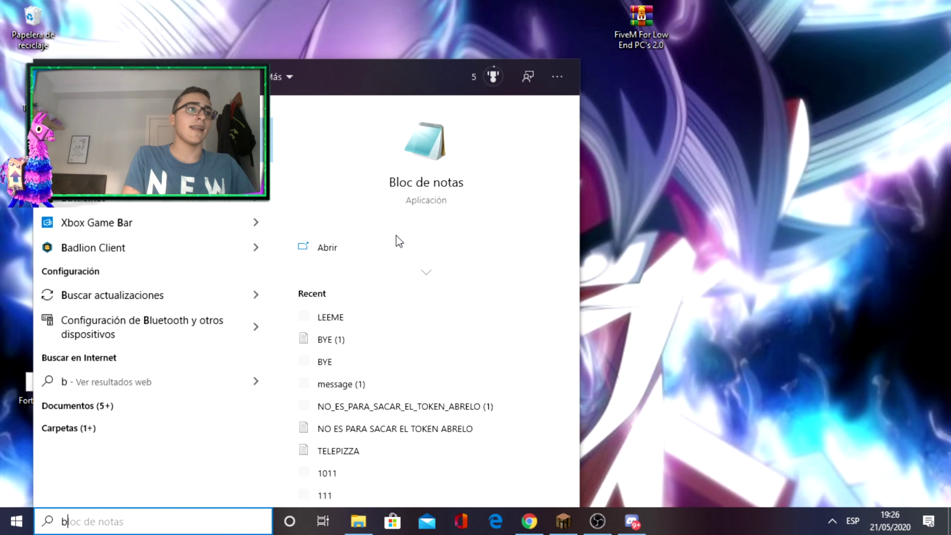
{"action": "type", "text": "us"}
{"action": "key", "text": "Return"}
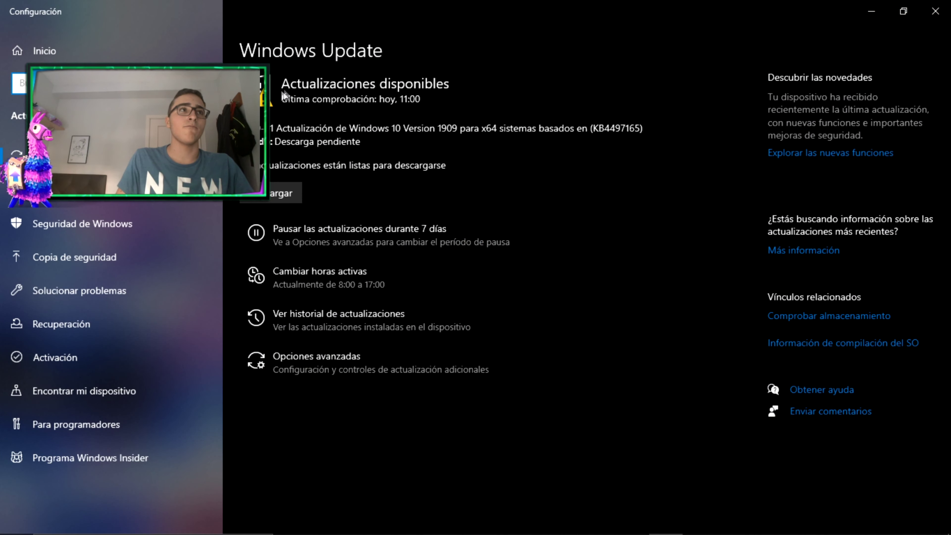
{"action": "left_click", "coordinate": [287, 196]}
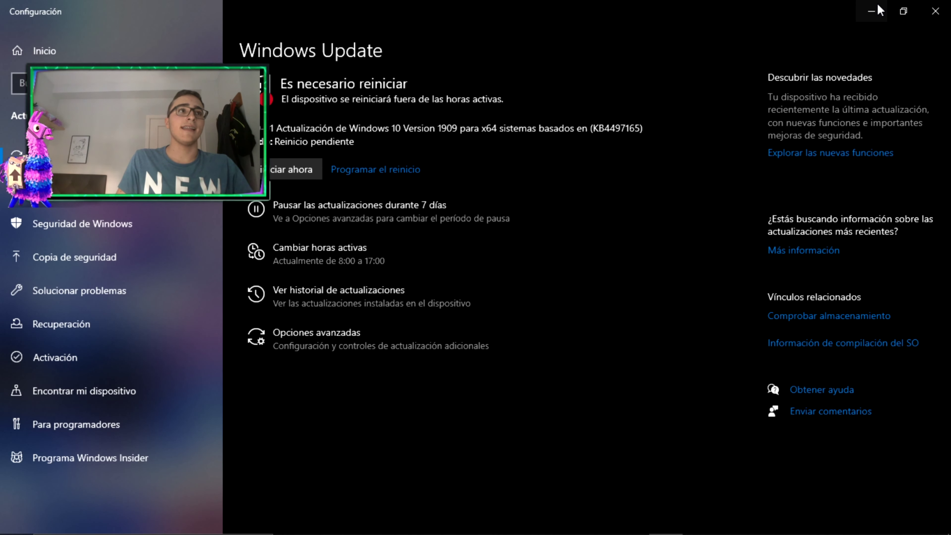
{"action": "left_click", "coordinate": [935, 10]}
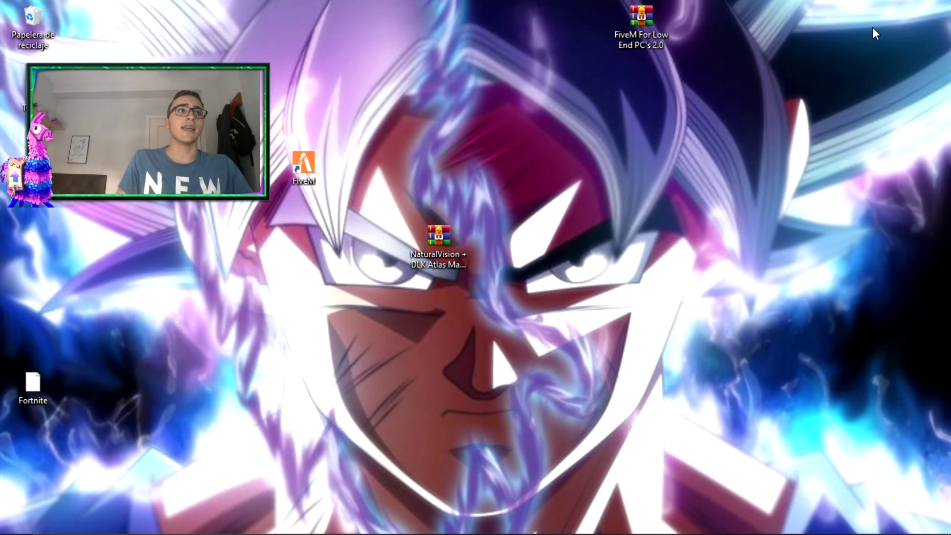
View the screen resolution settings in the NVIDIA Control Panel, and close it
{"action": "left_click", "coordinate": [816, 521]}
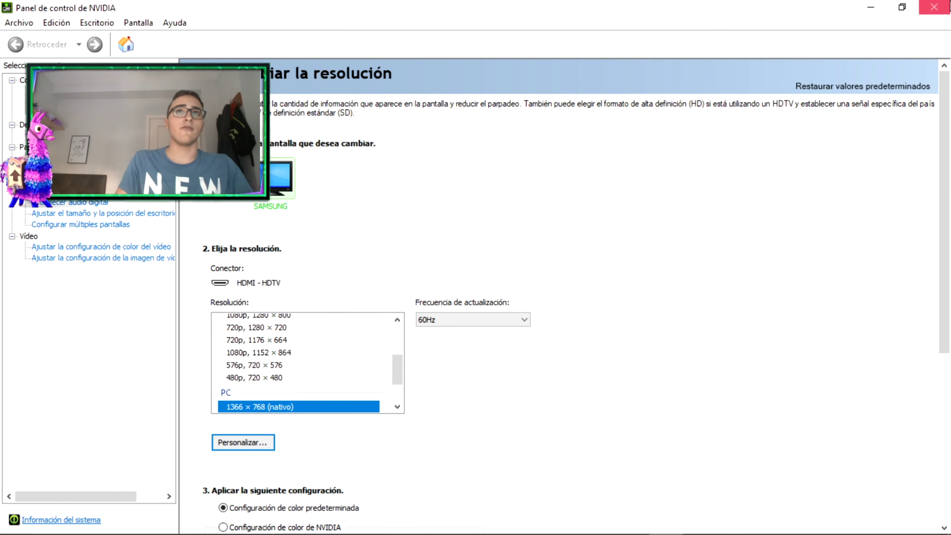
{"action": "left_click", "coordinate": [933, 7]}
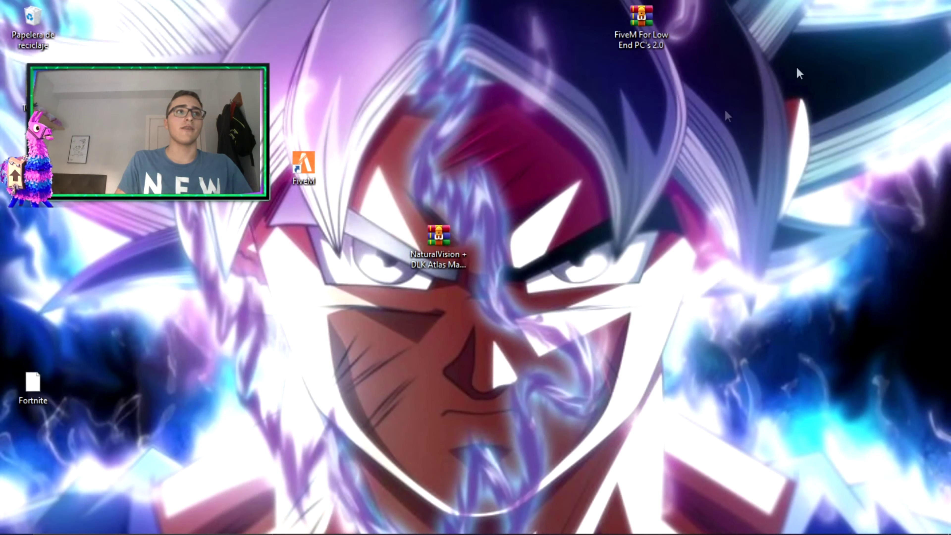
Open GeForce Experience and check for updates in its graphics driver section
{"action": "key", "text": "super"}
{"action": "type", "text": "ge"}
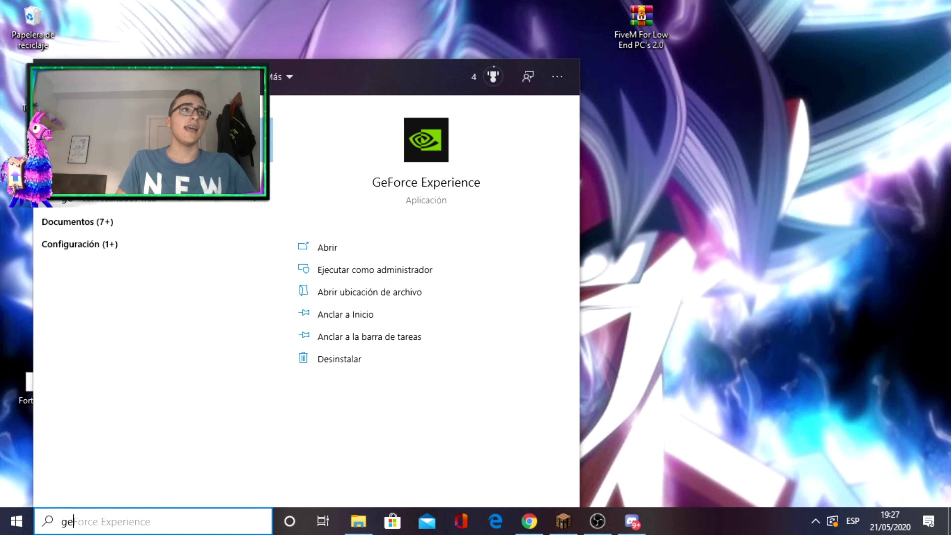
{"action": "left_click", "coordinate": [296, 176]}
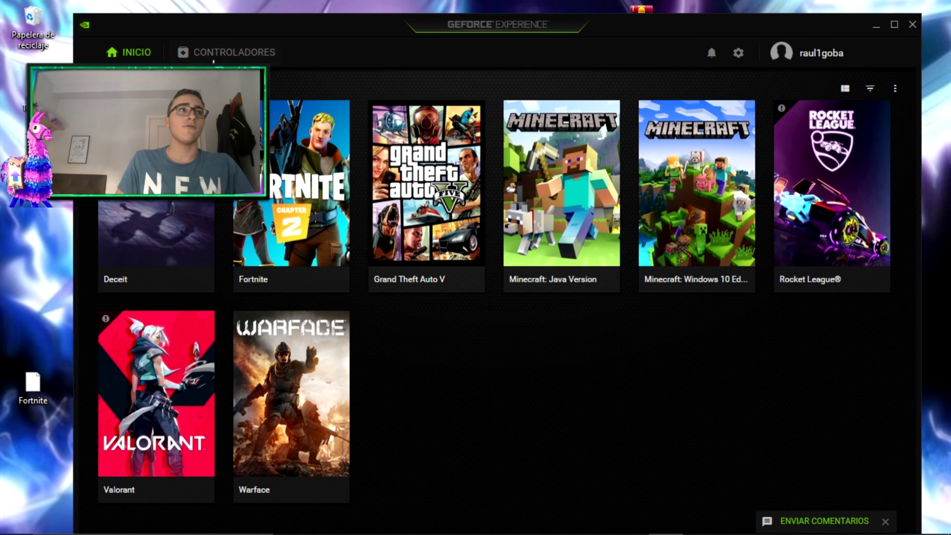
{"action": "left_click", "coordinate": [225, 53]}
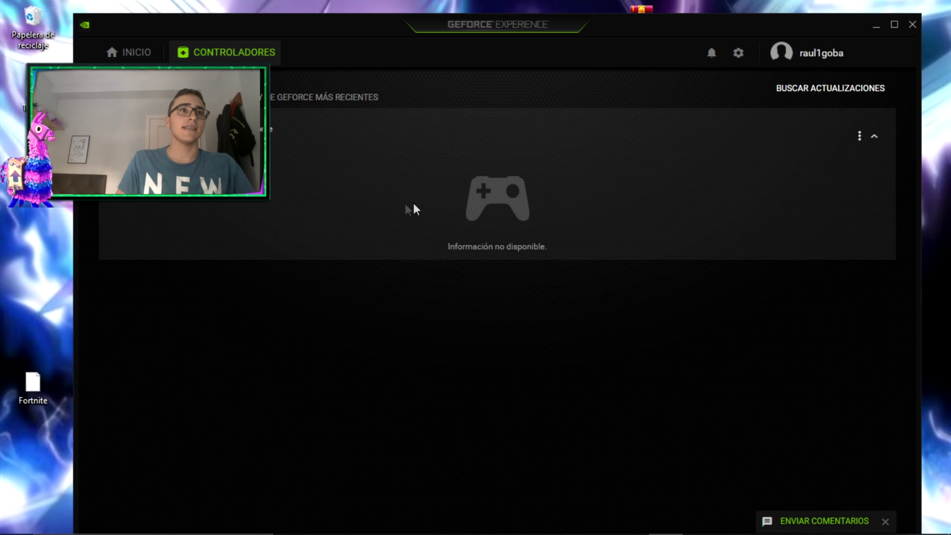
{"action": "left_click", "coordinate": [830, 94]}
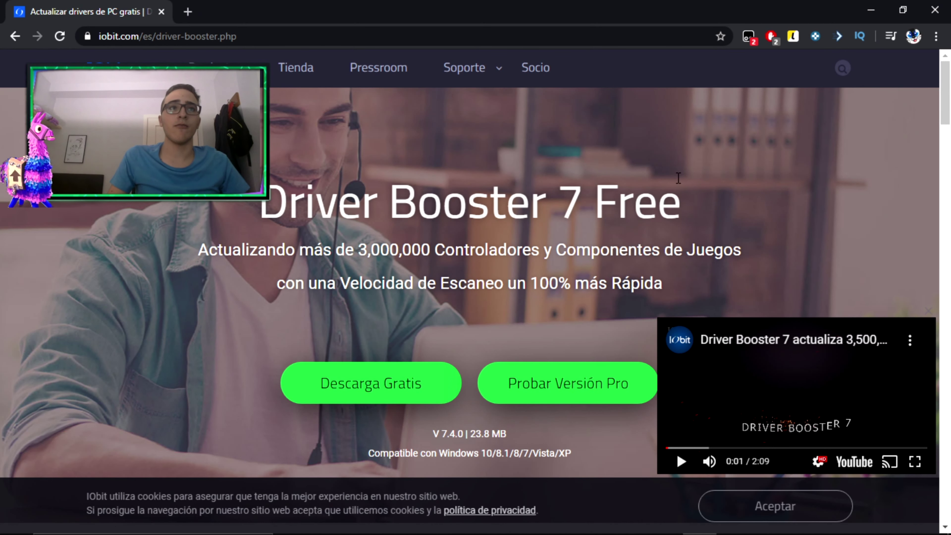
Switch to the IObit page in Chrome and review the Driver Booster 7 Free features and free download options
{"action": "left_click_drag", "start_coordinate": [677, 178], "coordinate": [260, 187]}
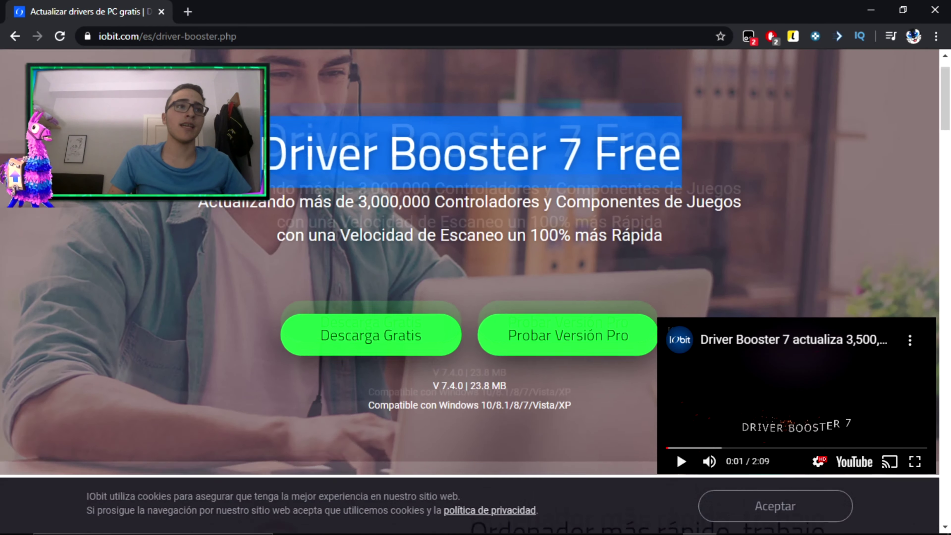
{"action": "scroll", "coordinate": [358, 200], "scroll_direction": "down", "scroll_amount": 15}
{"action": "scroll", "coordinate": [359, 201], "scroll_direction": "up", "scroll_amount": 15}
{"action": "scroll", "coordinate": [358, 200], "scroll_direction": "down", "scroll_amount": 10}
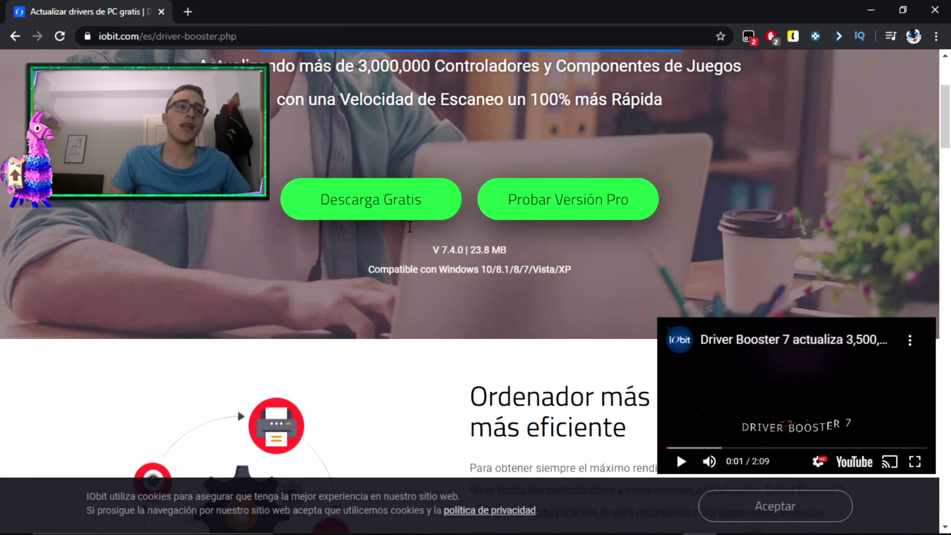
{"action": "scroll", "coordinate": [639, 141], "scroll_direction": "down", "scroll_amount": 10}
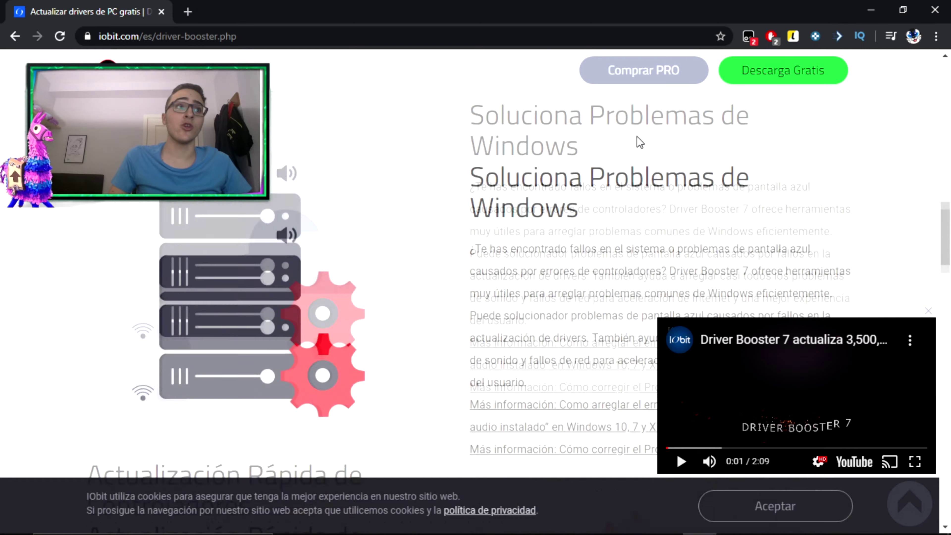
{"action": "scroll", "coordinate": [644, 141], "scroll_direction": "up", "scroll_amount": 5}
{"action": "scroll", "coordinate": [644, 142], "scroll_direction": "down", "scroll_amount": 15}
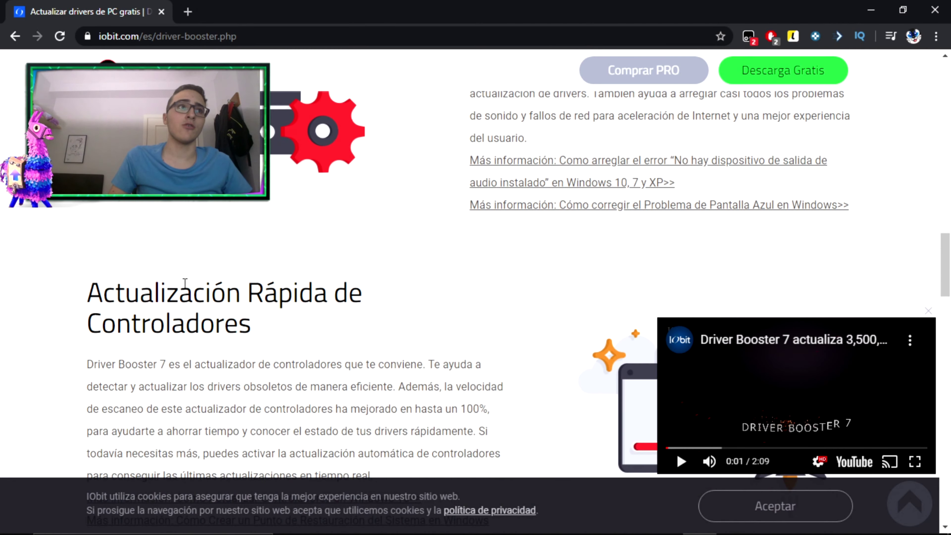
{"action": "scroll", "coordinate": [290, 251], "scroll_direction": "down", "scroll_amount": 15}
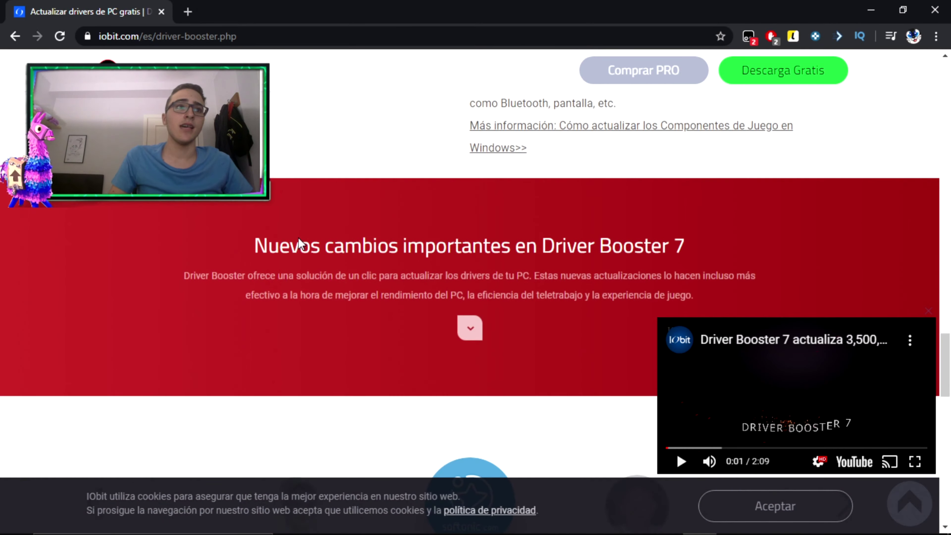
{"action": "scroll", "coordinate": [304, 236], "scroll_direction": "down", "scroll_amount": 5}
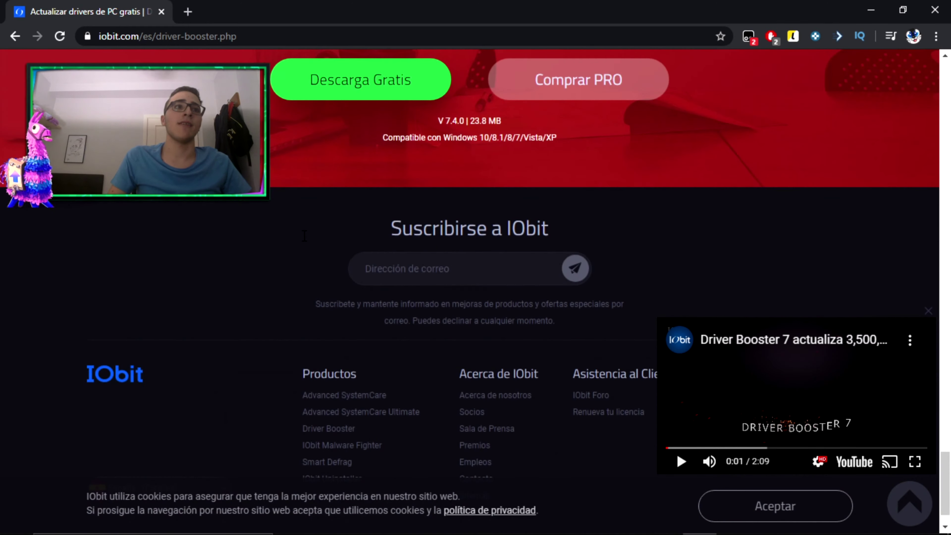
{"action": "scroll", "coordinate": [304, 236], "scroll_direction": "up", "scroll_amount": 2}
Launch the installed Driver Booster 7 application and start a scan of the PC's drivers
{"action": "key", "text": "super"}
{"action": "type", "text": "dr"}
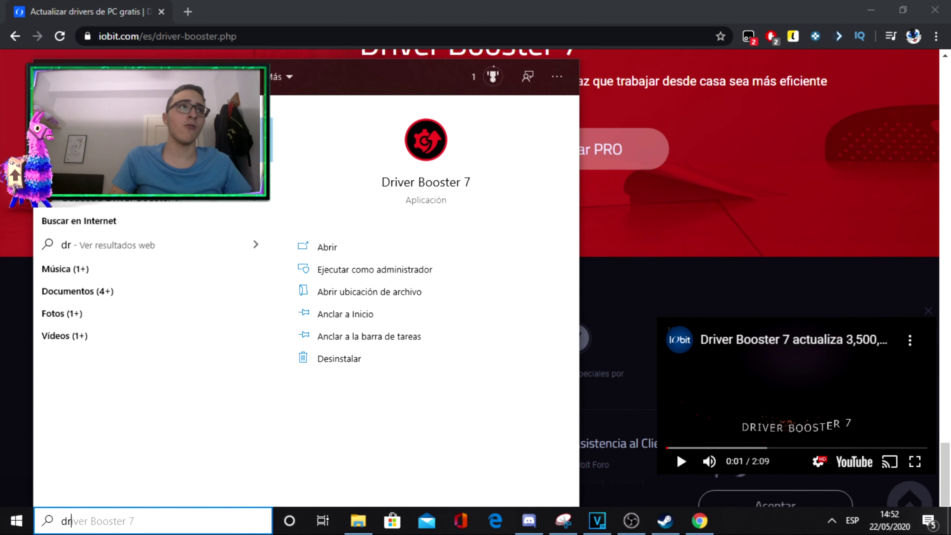
{"action": "key", "text": "Escape"}
{"action": "scroll", "coordinate": [463, 180], "scroll_direction": "up", "scroll_amount": 10}
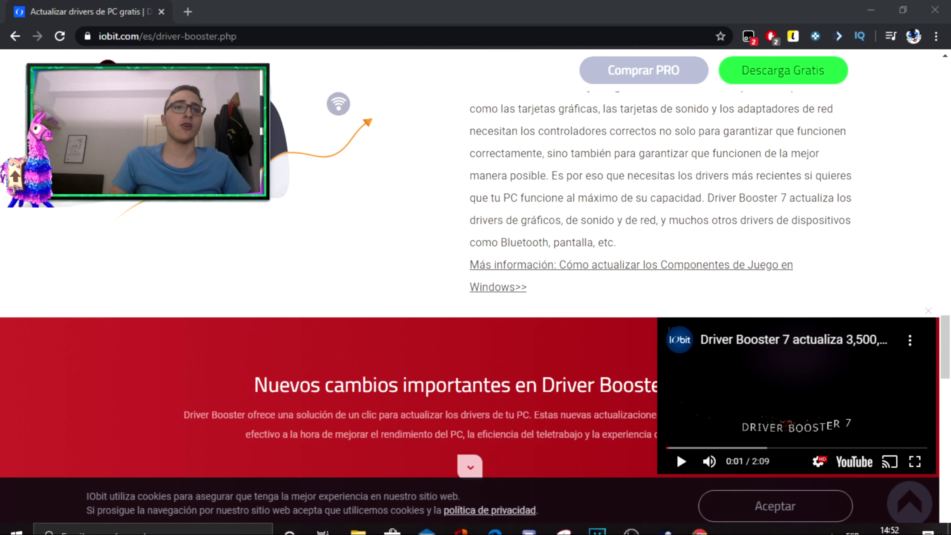
{"action": "scroll", "coordinate": [557, 394], "scroll_direction": "up", "scroll_amount": 5}
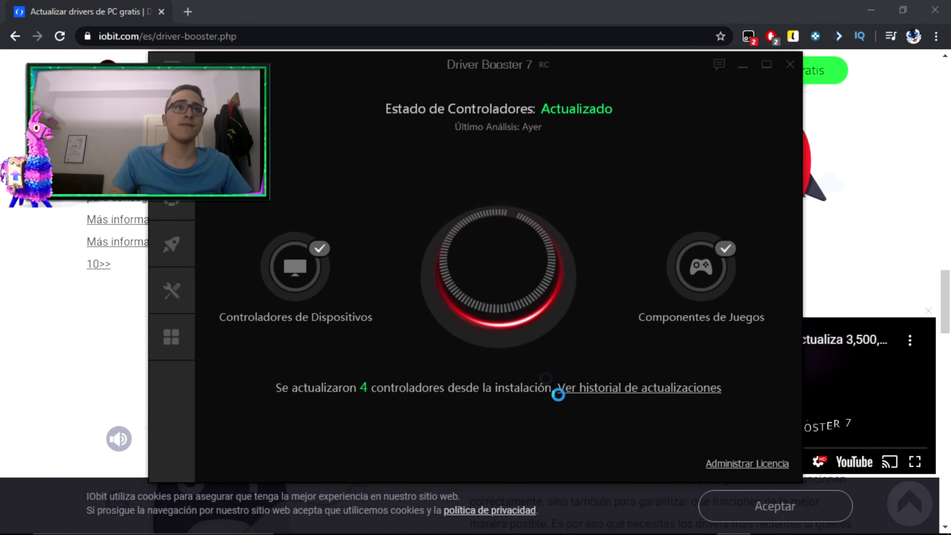
{"action": "left_click", "coordinate": [524, 277]}
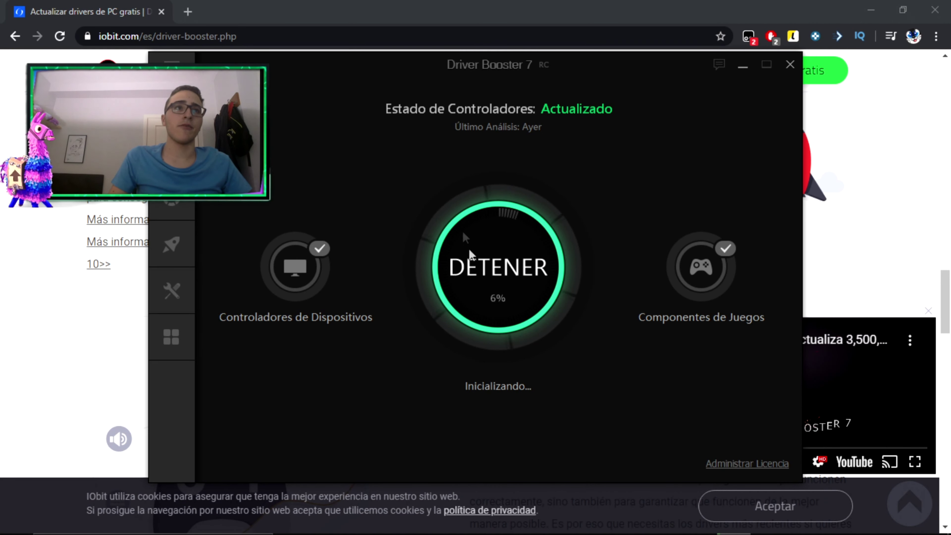